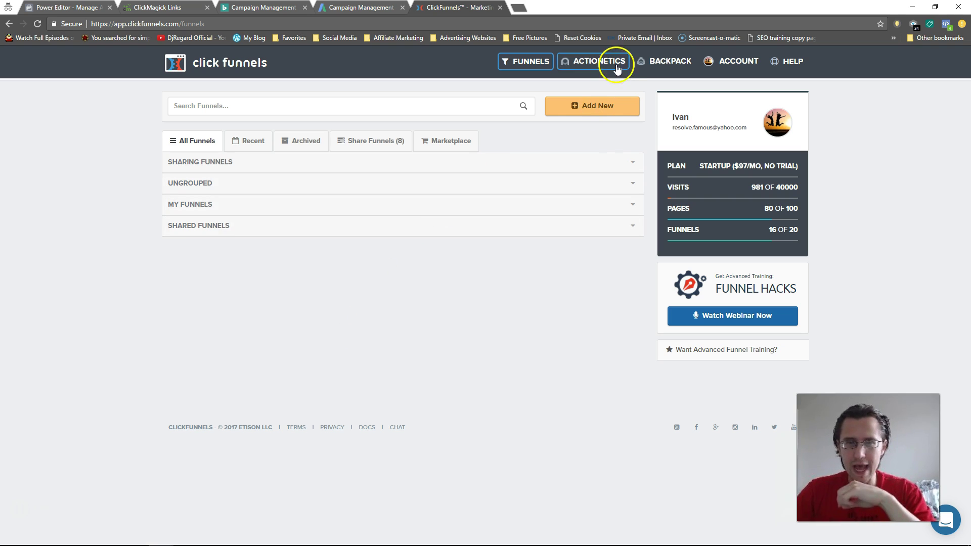
Build a Sell Your Product > Sales Funnel named 'Complete OTO FUNNEL'
left_click(594, 114)
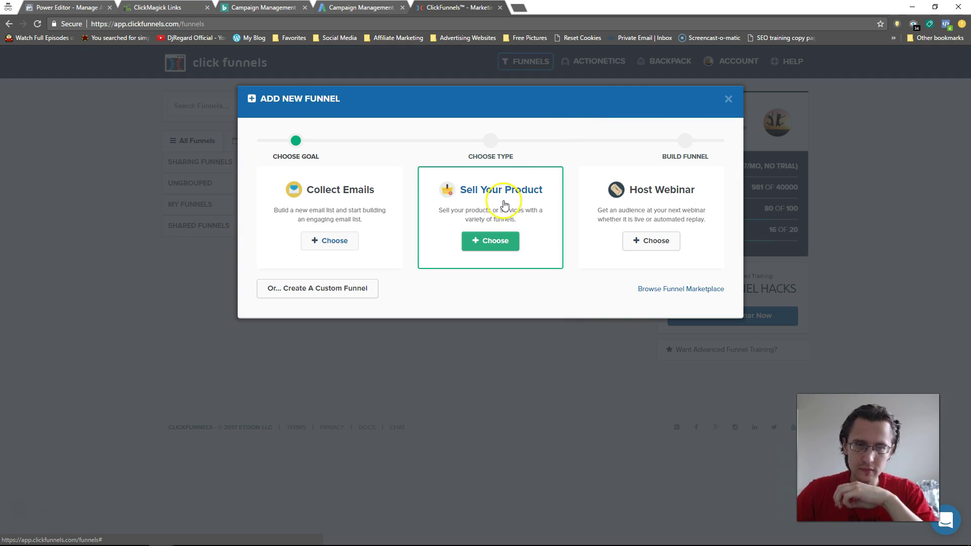
left_click(497, 242)
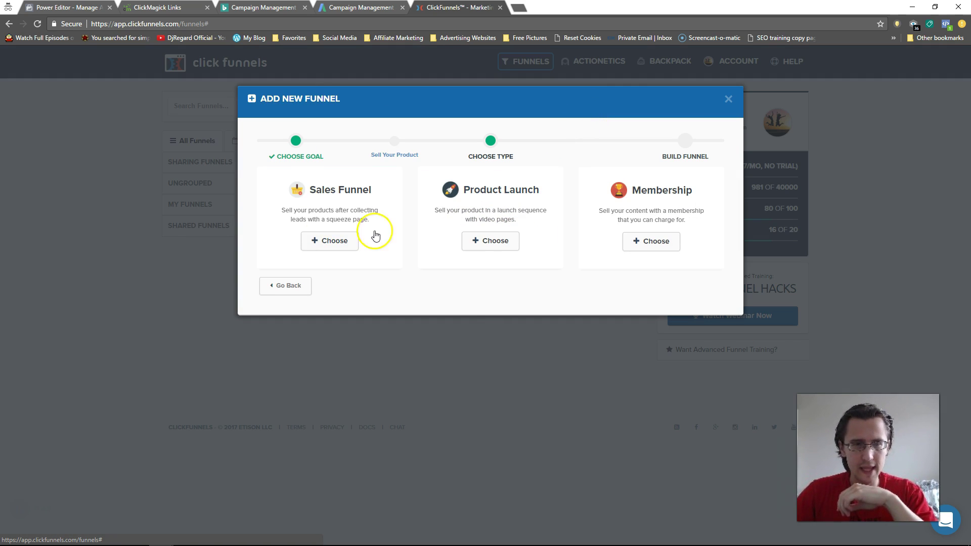
left_click(335, 242)
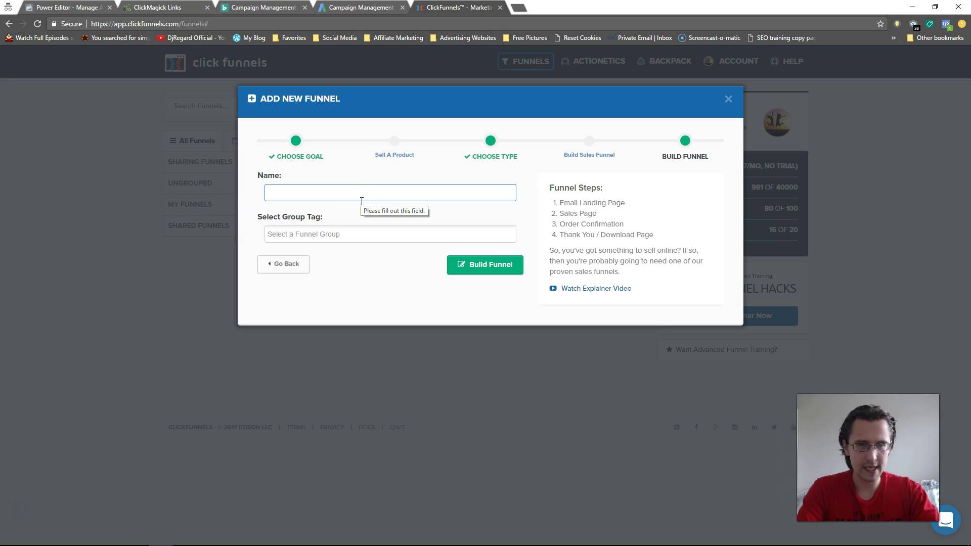
type("Complete OTO FUNNEL")
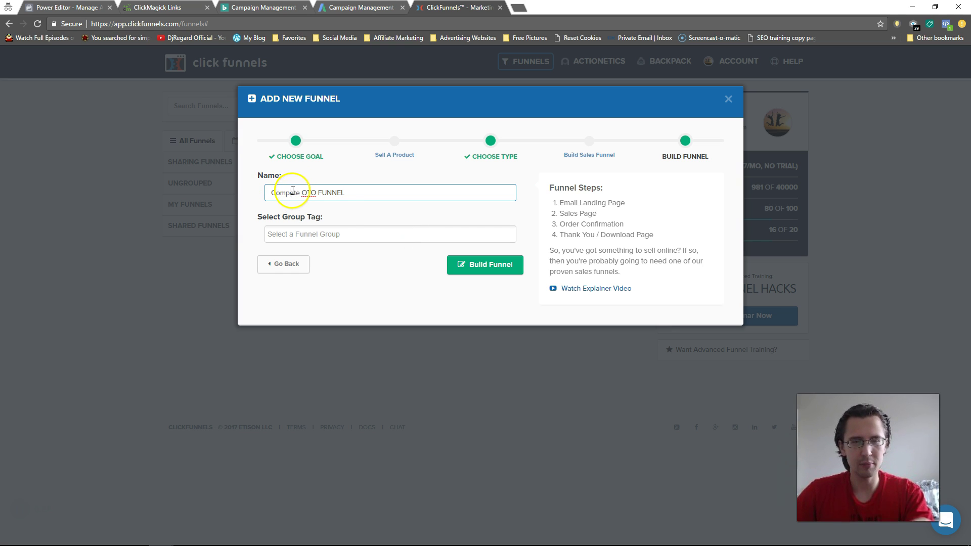
left_click(478, 265)
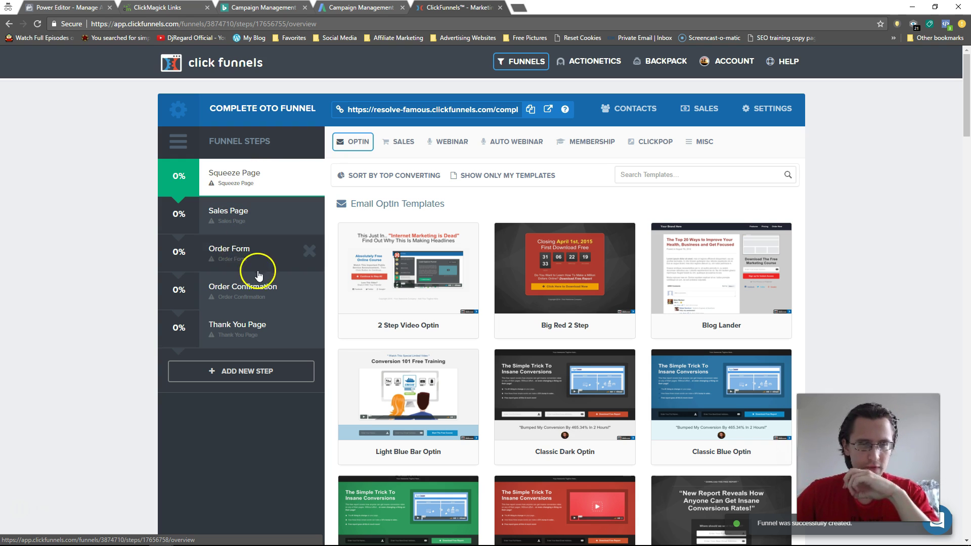
Bring the PowerPoint Presentation3 slide with the funnel plan to the front
mouse_move(200, 531)
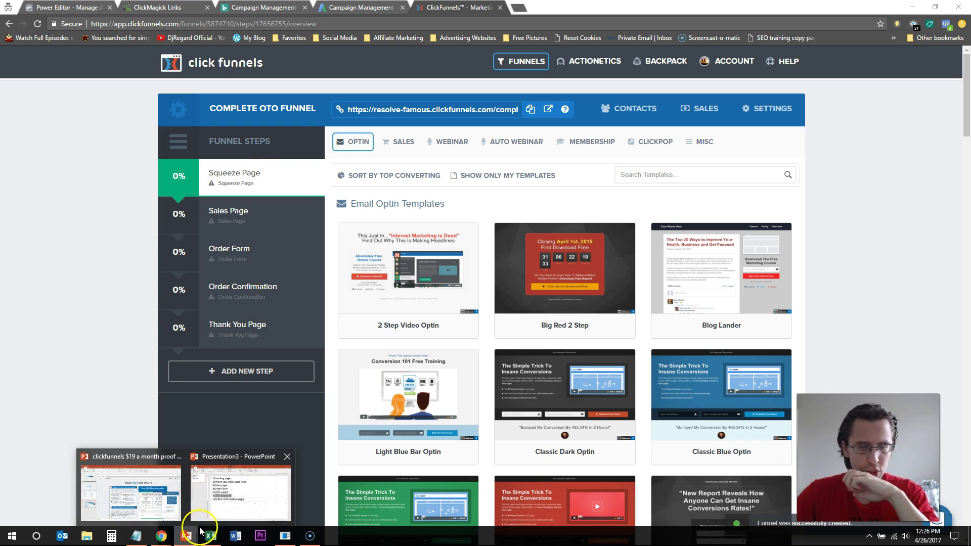
left_click(238, 493)
left_click(259, 130)
left_click(329, 420)
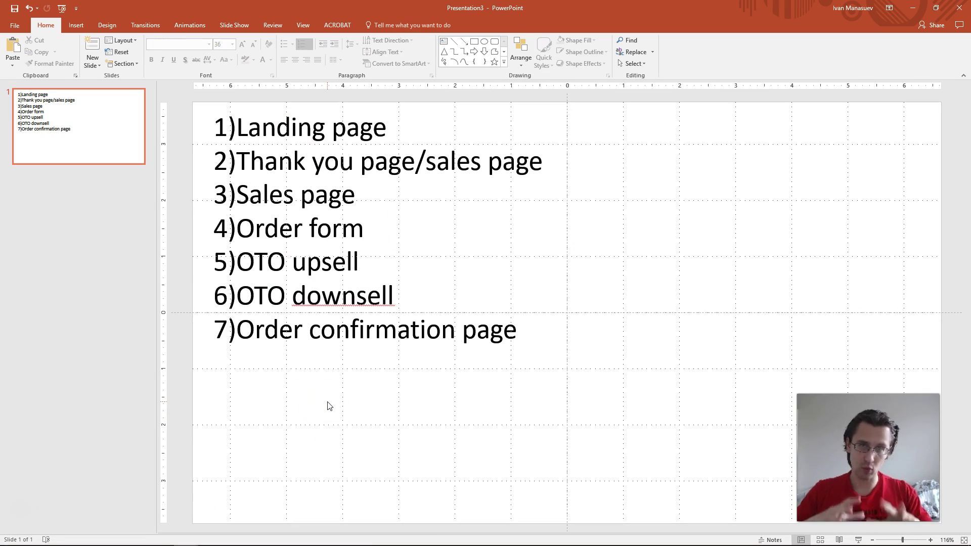
Highlight the Landing page, Sales page, Order form and OTO upsell steps on the slide
left_click_drag(238, 129, 386, 127)
left_click_drag(238, 161, 526, 164)
left_click_drag(369, 230, 244, 232)
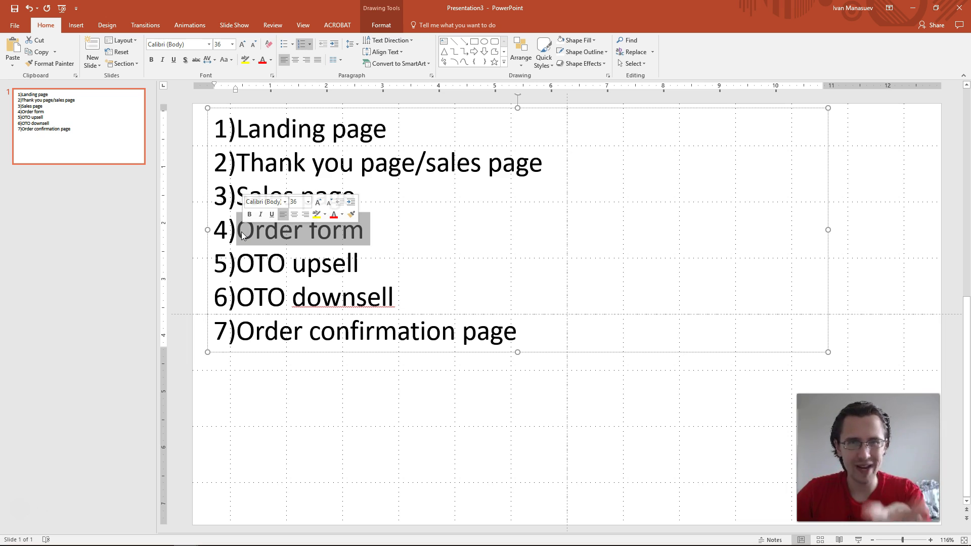
left_click_drag(236, 264, 350, 260)
left_click(255, 263)
left_click_drag(243, 264, 394, 284)
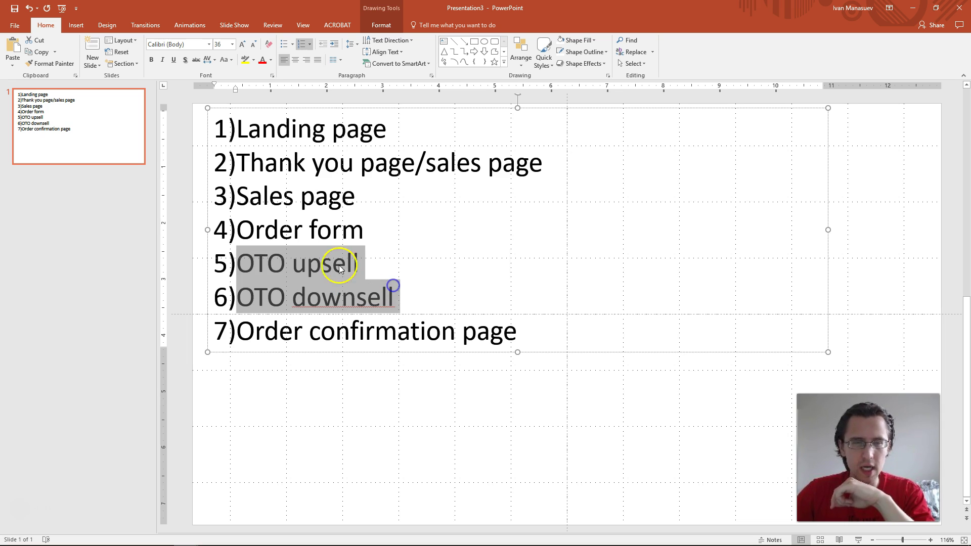
left_click(254, 230)
left_click_drag(254, 193, 373, 219)
left_click(246, 262)
left_click_drag(253, 261, 353, 255)
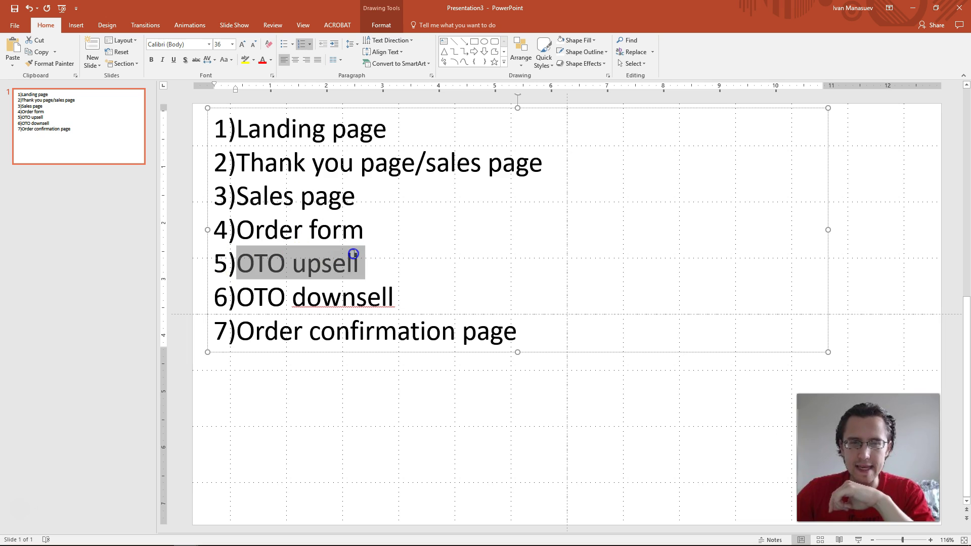
Highlight the OTO downsell and Order confirmation page steps, then all seven steps together
left_click(250, 291)
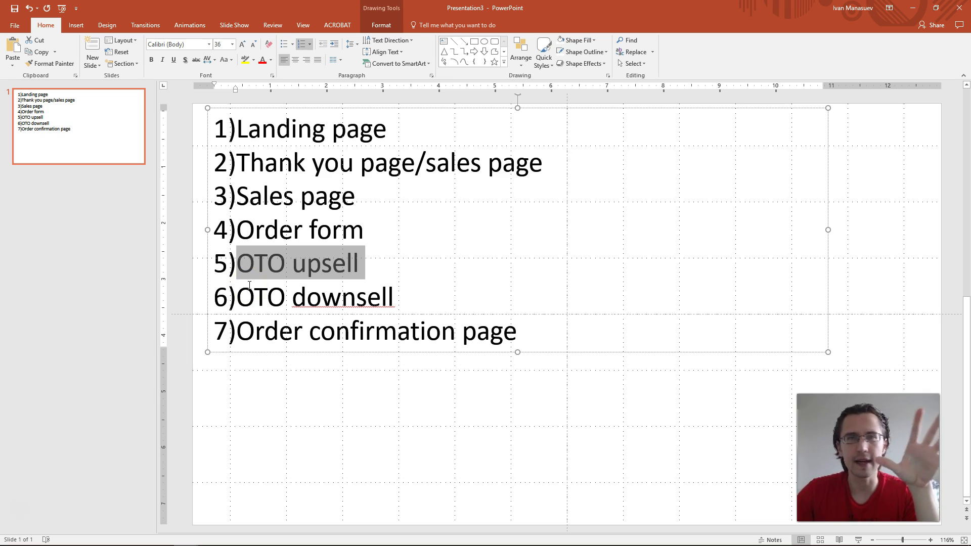
left_click(236, 282)
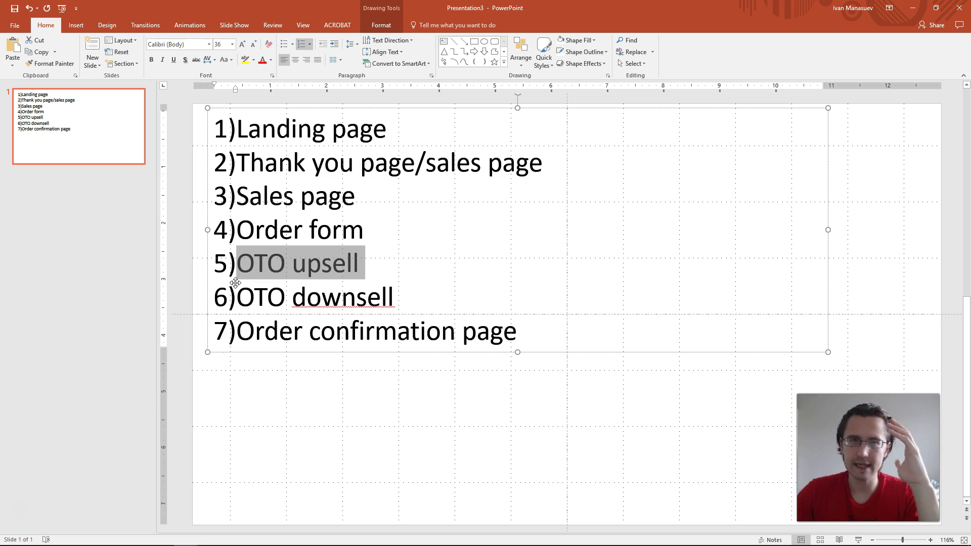
left_click(193, 284)
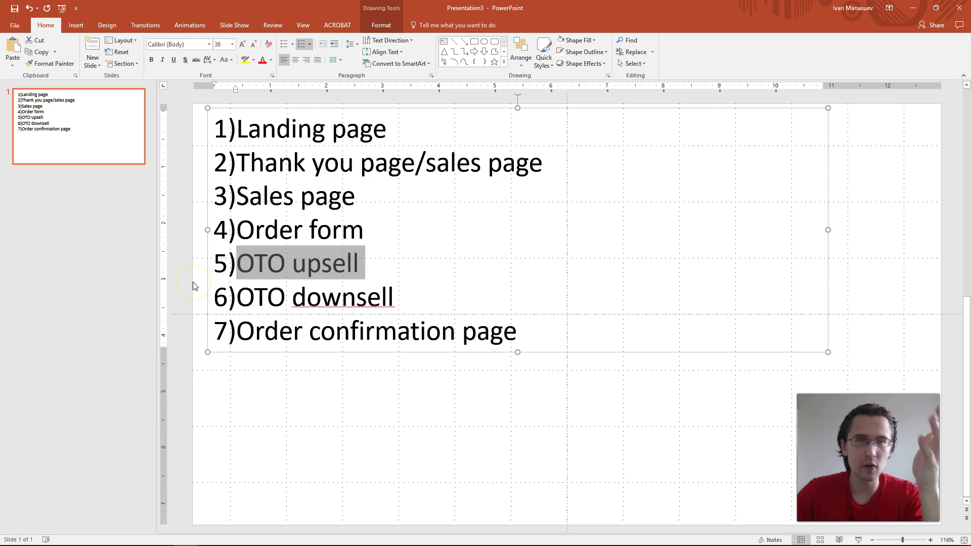
left_click_drag(240, 297, 335, 302)
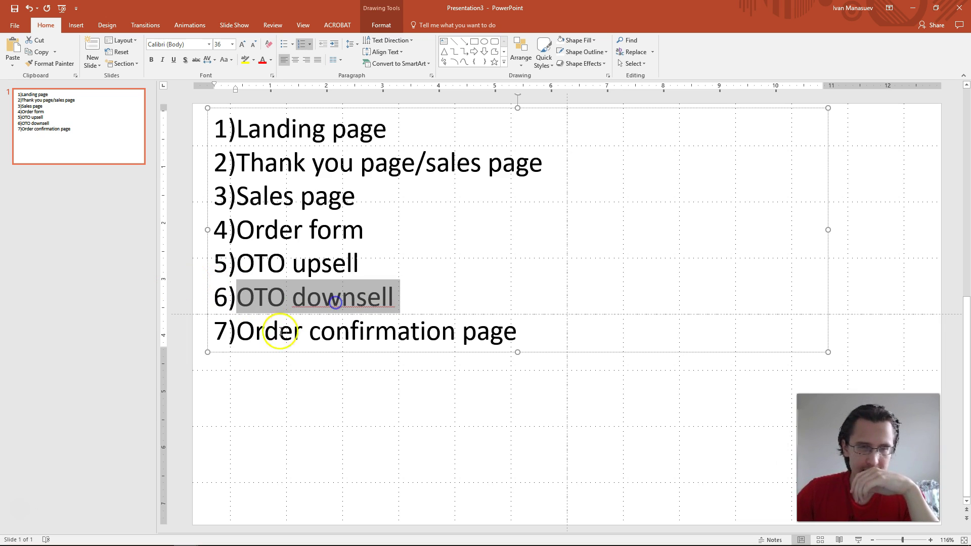
left_click_drag(237, 331, 462, 329)
left_click(430, 379)
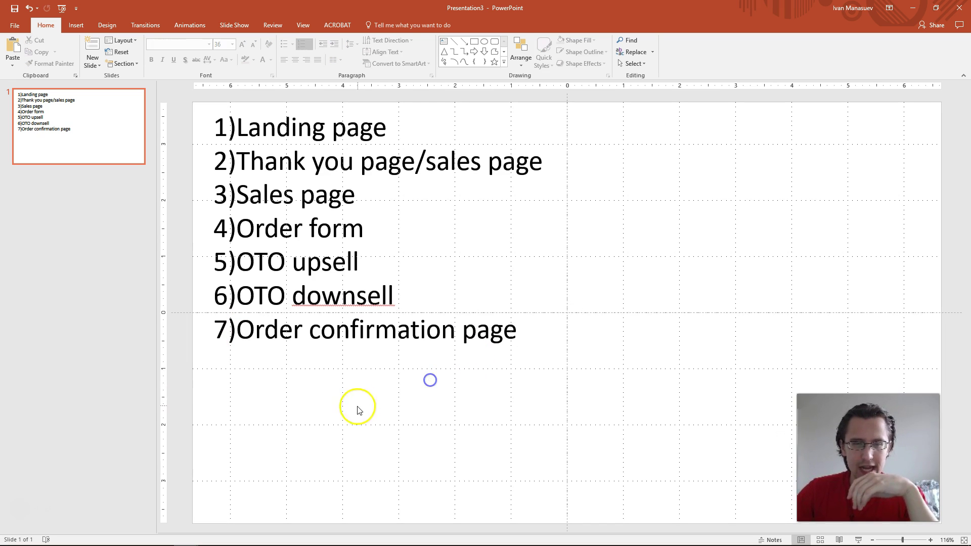
left_click_drag(521, 329, 207, 132)
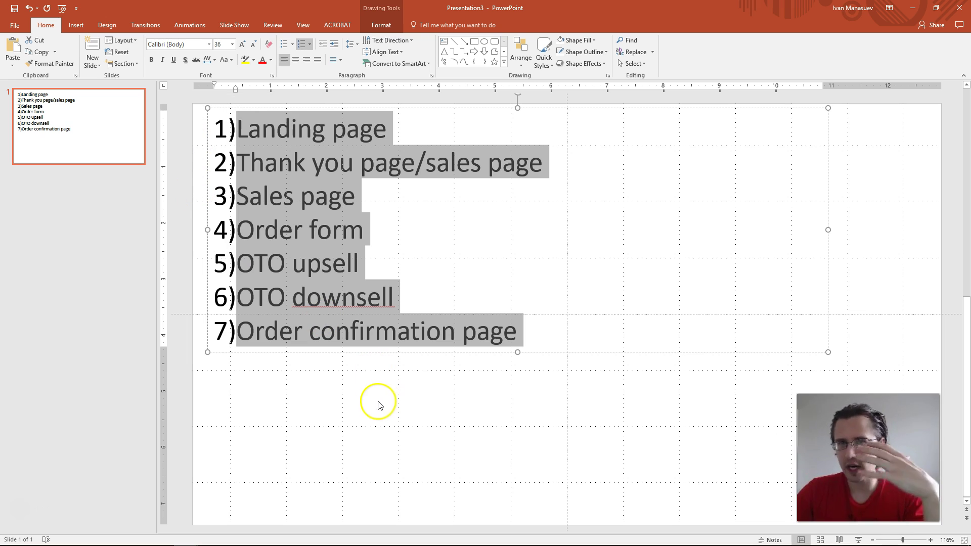
left_click(337, 403)
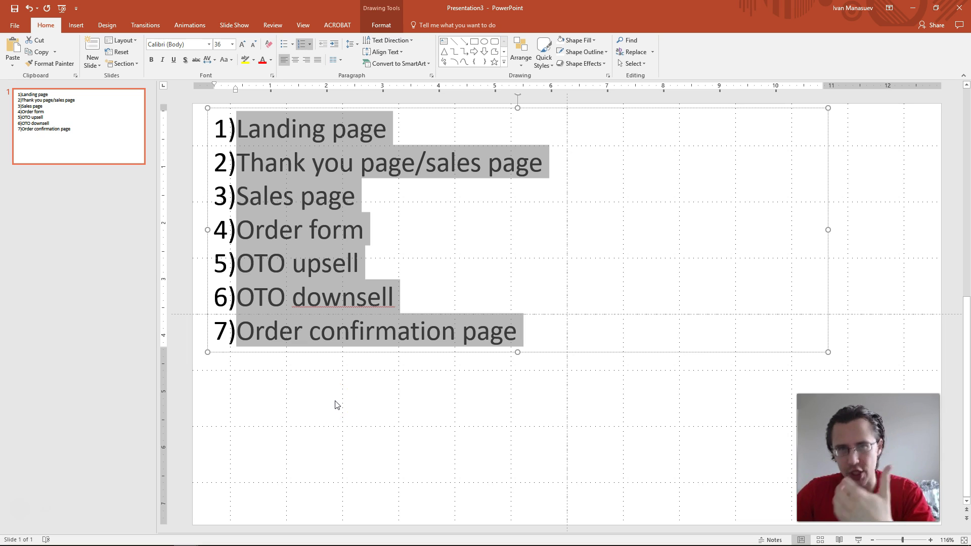
left_click(335, 403)
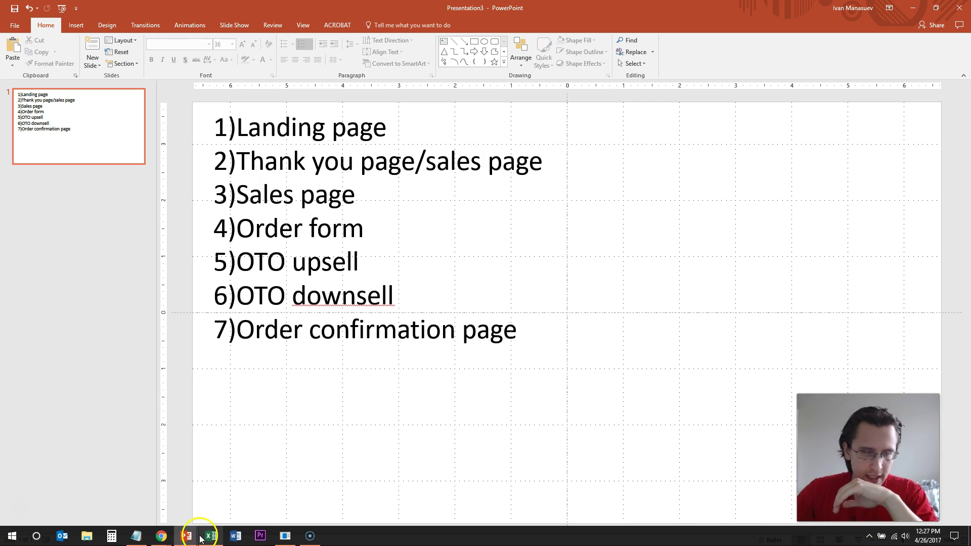
left_click(161, 535)
Back in Chrome, open the funnel's Sales Page step
left_click(143, 513)
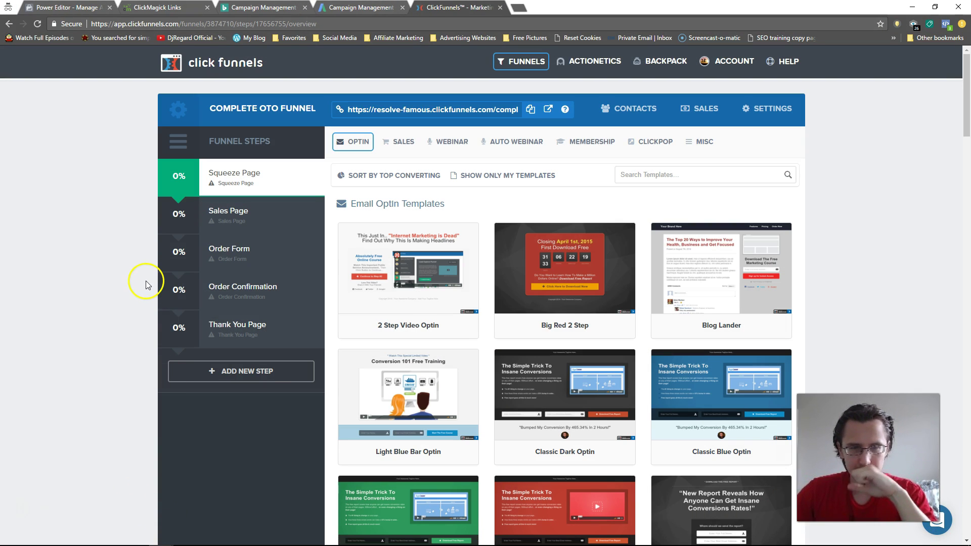
scroll(123, 270, "down", 3)
scroll(126, 268, "up", 3)
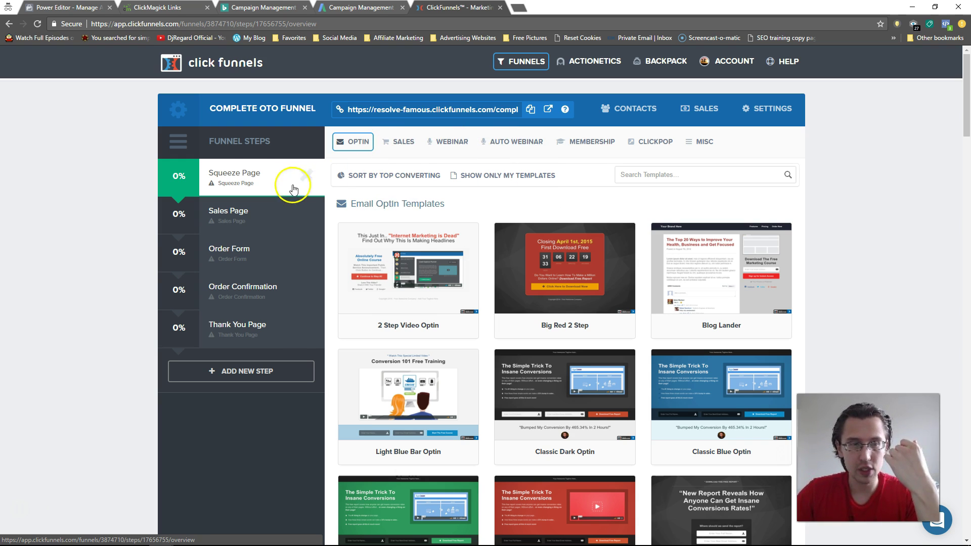
left_click(242, 210)
mouse_move(395, 144)
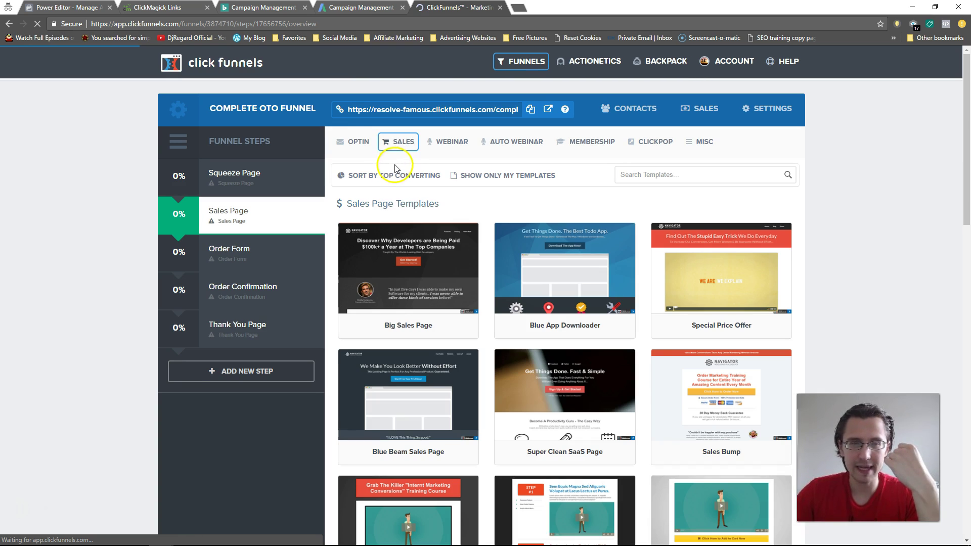
mouse_move(357, 144)
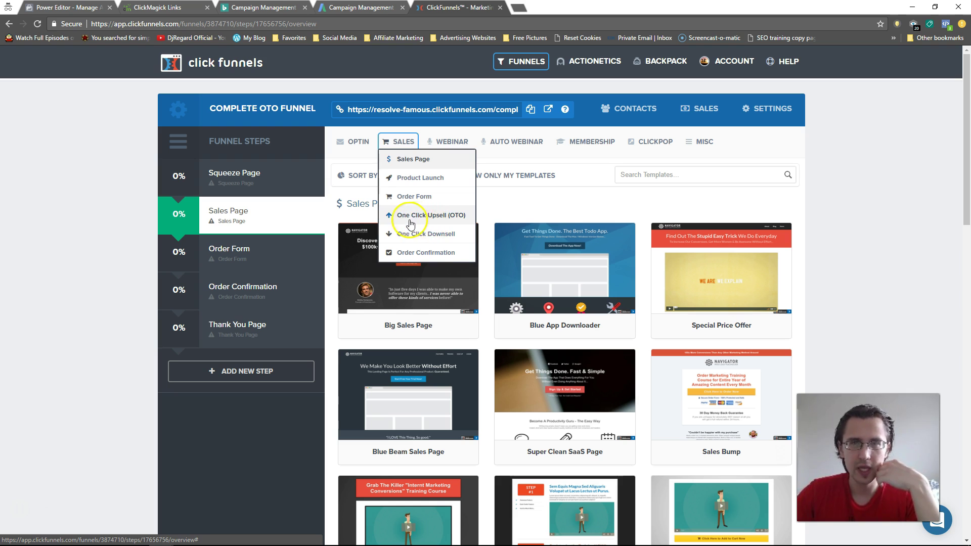
left_click(78, 236)
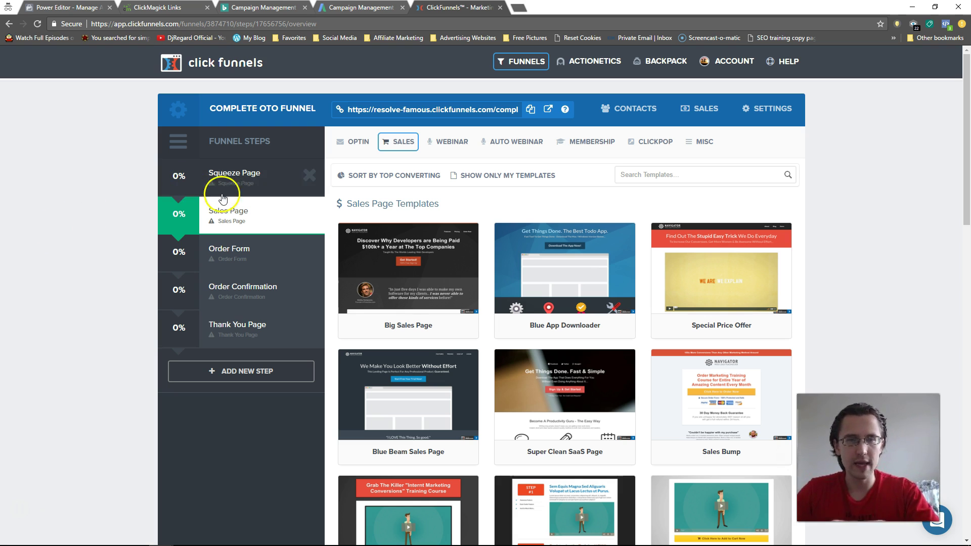
Apply the Big Sales Page template from the Sales Page category
left_click(344, 146)
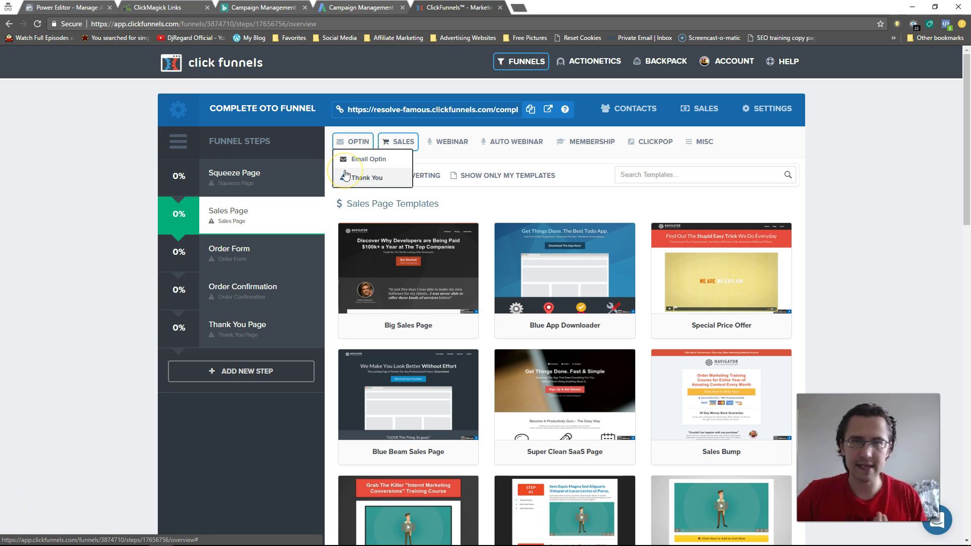
left_click(397, 140)
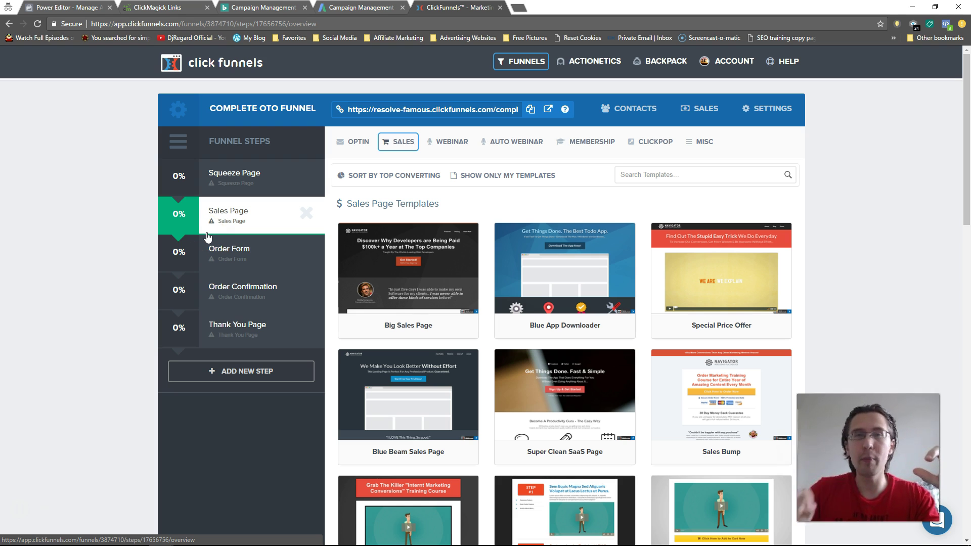
left_click(337, 142)
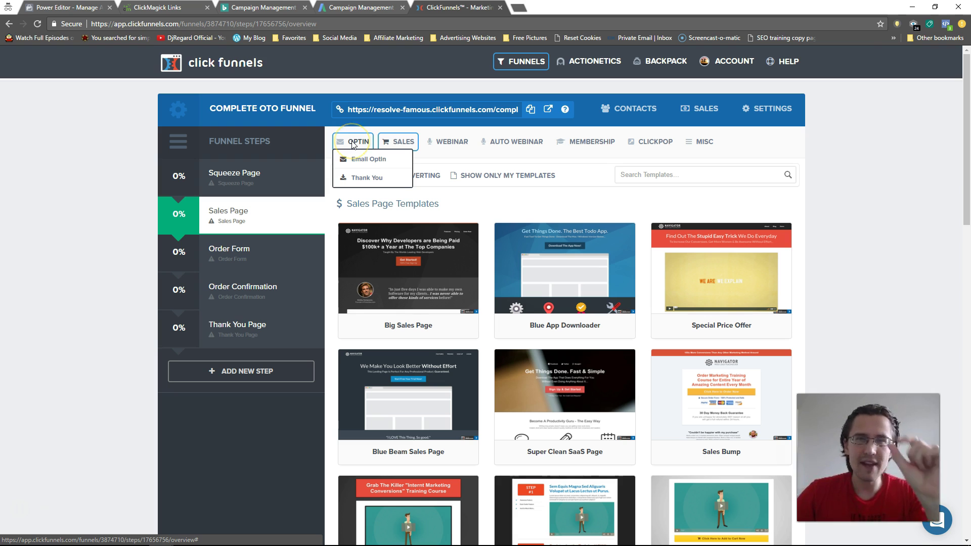
left_click(400, 142)
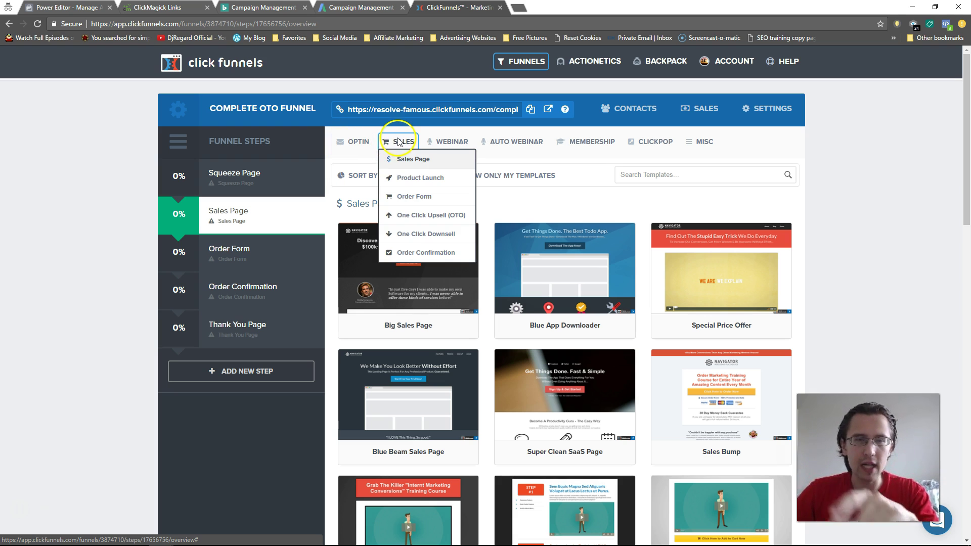
left_click(410, 160)
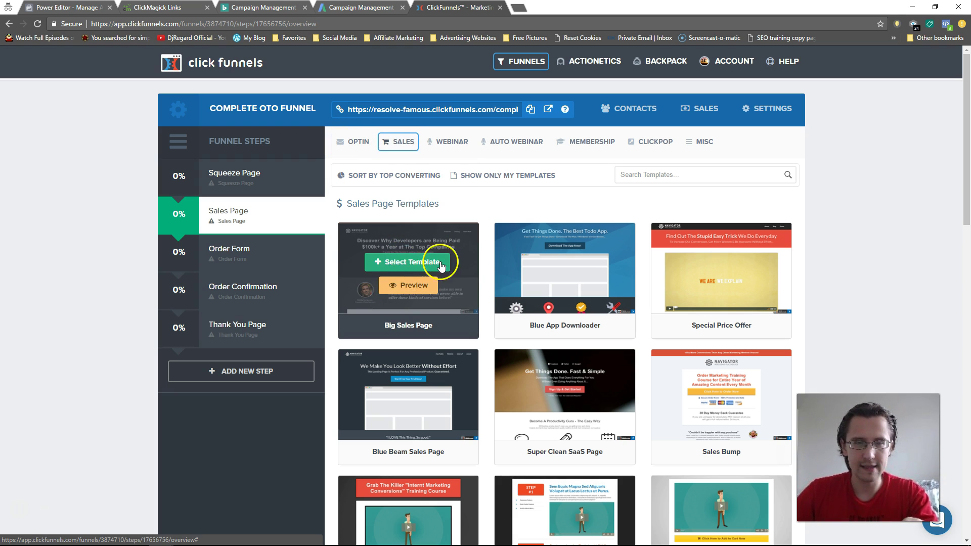
left_click(408, 267)
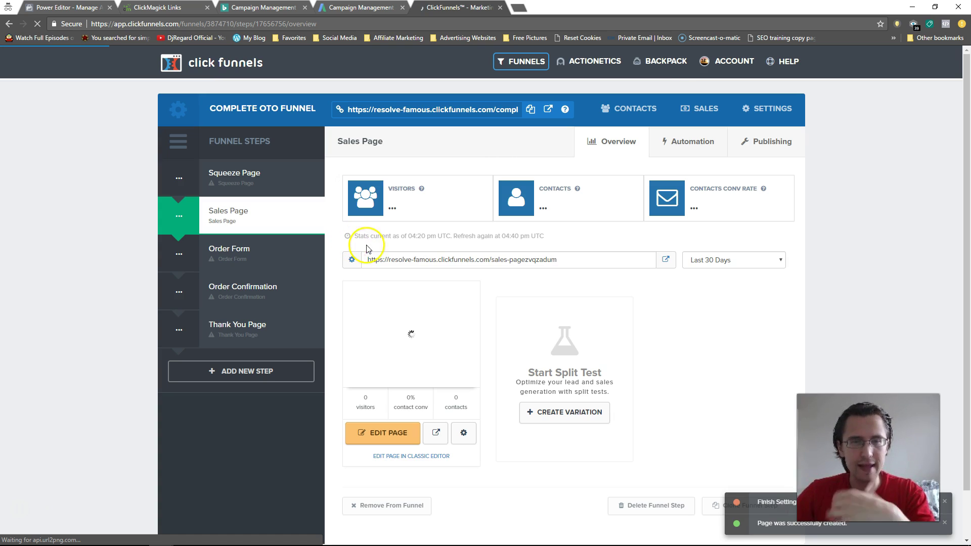
Edit the sales page and drop the saved TOP 1 section from My Sections onto it
left_click(389, 434)
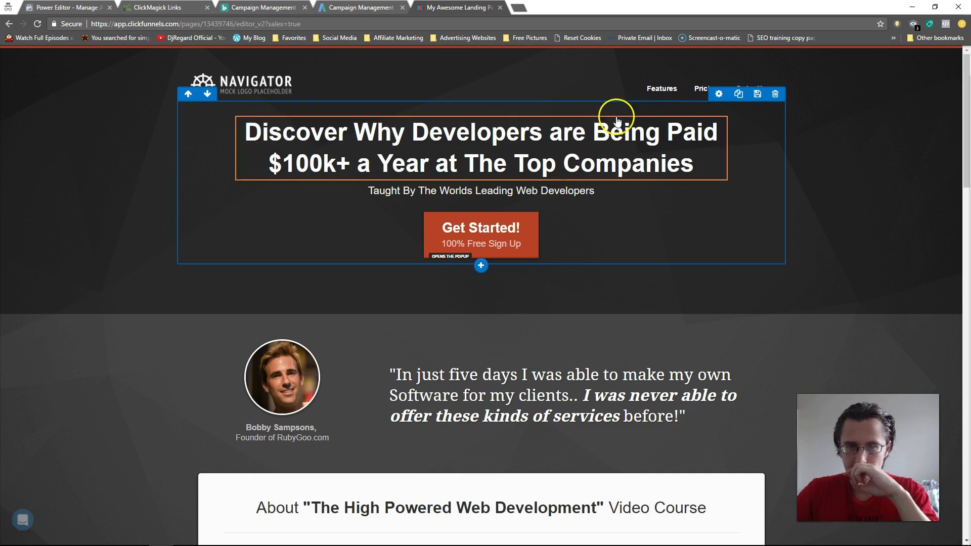
mouse_move(638, 61)
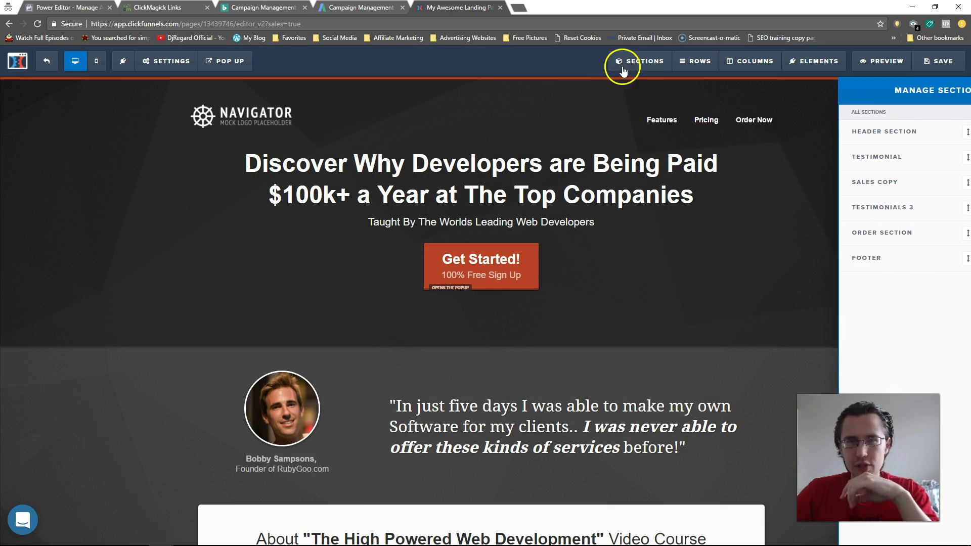
mouse_move(624, 60)
left_click(644, 86)
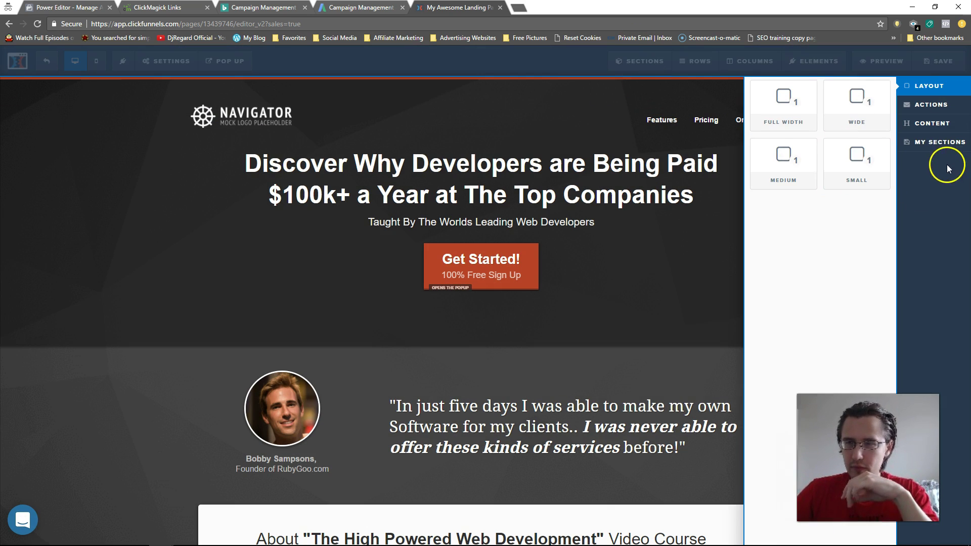
left_click(938, 143)
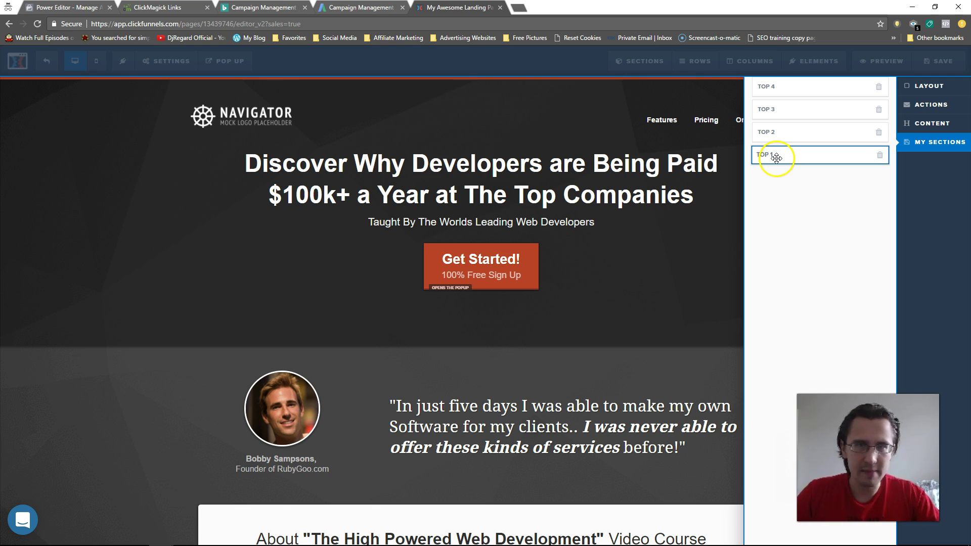
left_click_drag(776, 146, 645, 65)
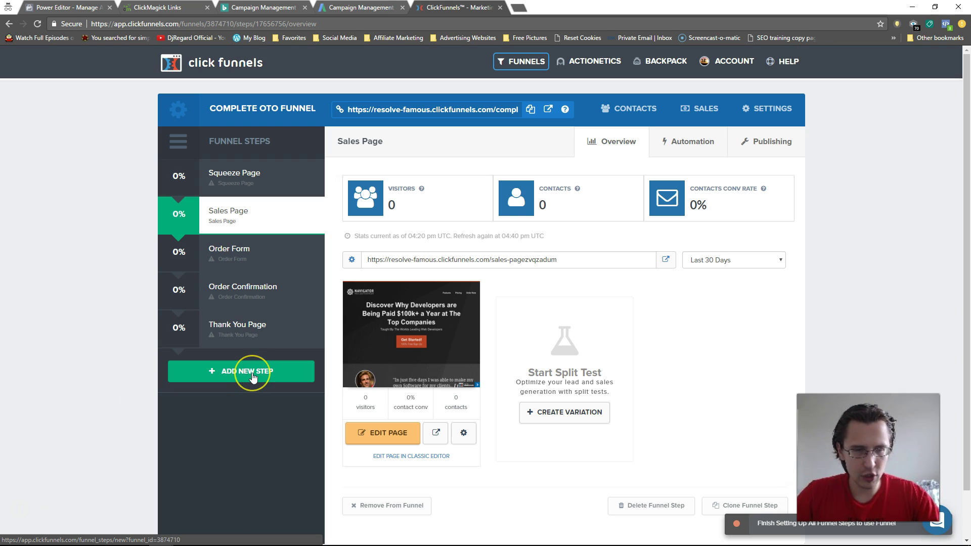
Add an UPSELL 1 step using the One Click Upsell (OTO) 'OTO Video' template
left_click(252, 372)
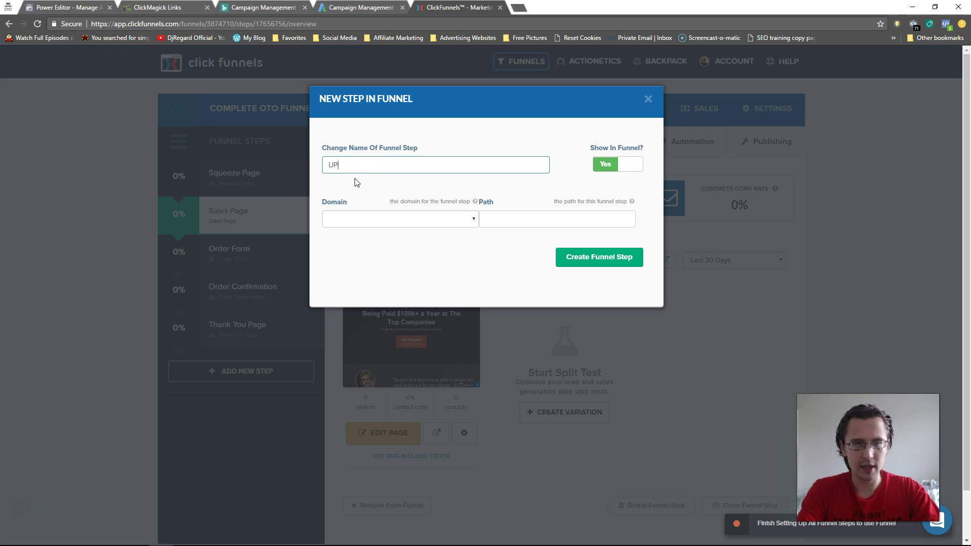
left_click(599, 254)
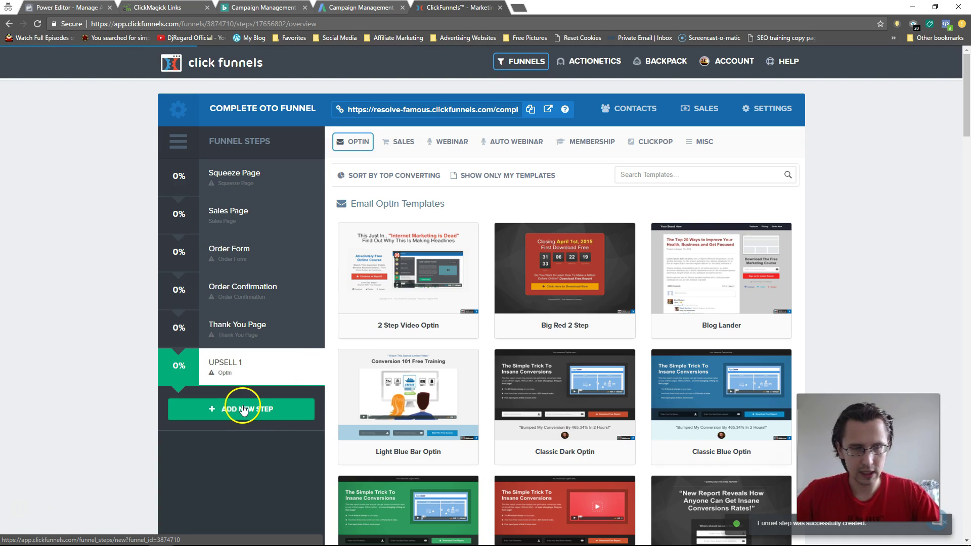
left_click(403, 135)
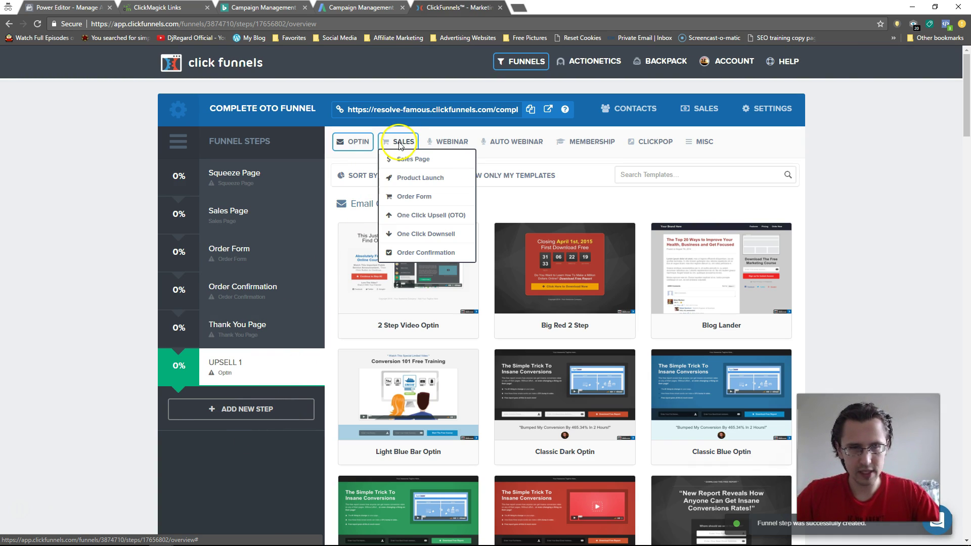
left_click(411, 215)
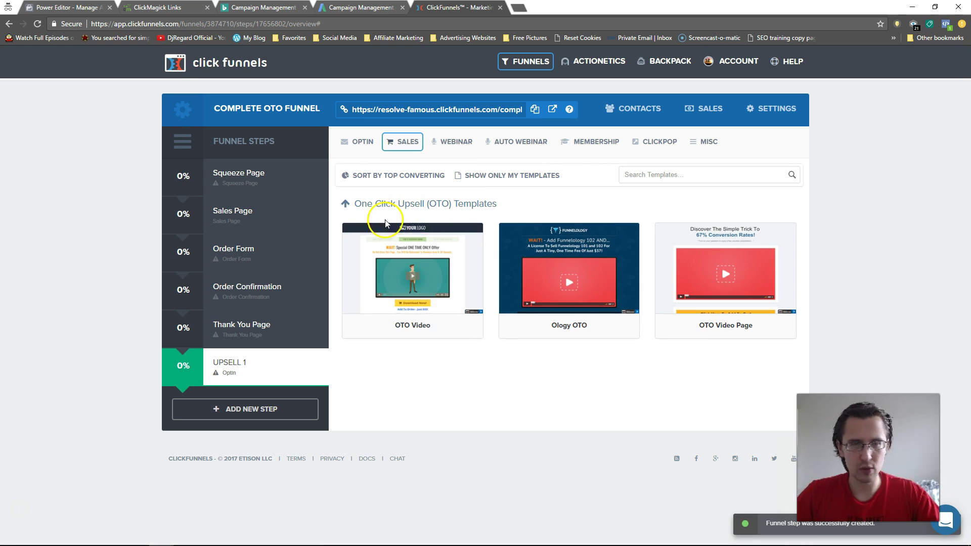
left_click(390, 256)
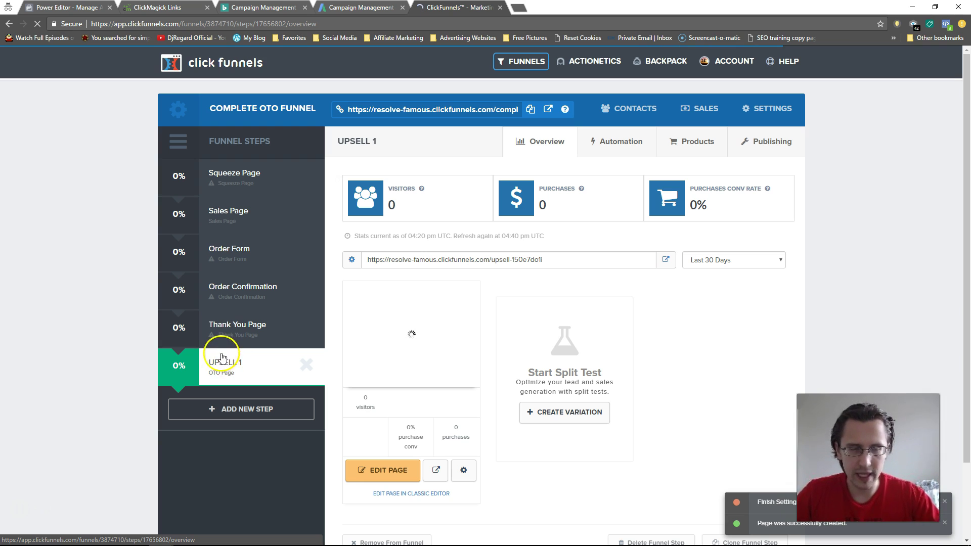
Create a new funnel step named DOWNSELL 1
left_click(225, 414)
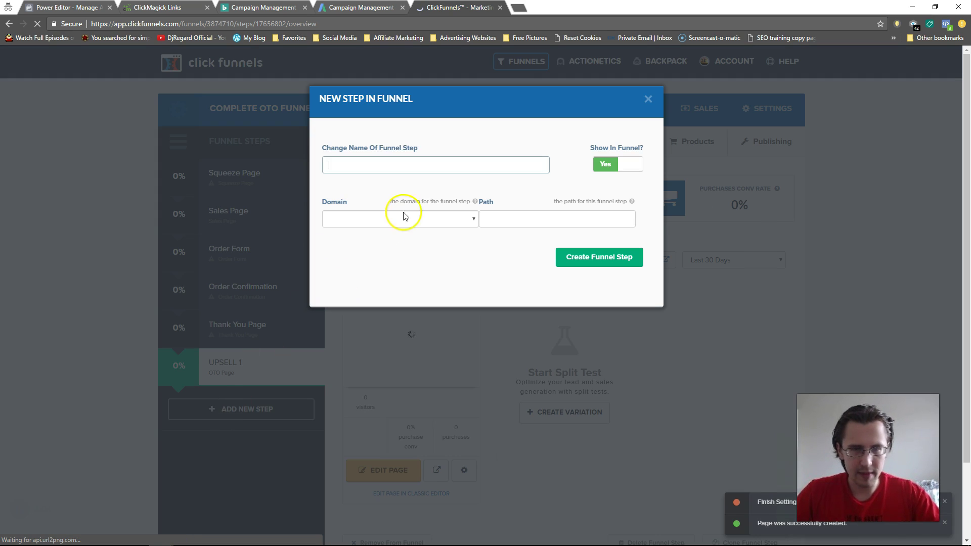
type("DOWNSELL ")
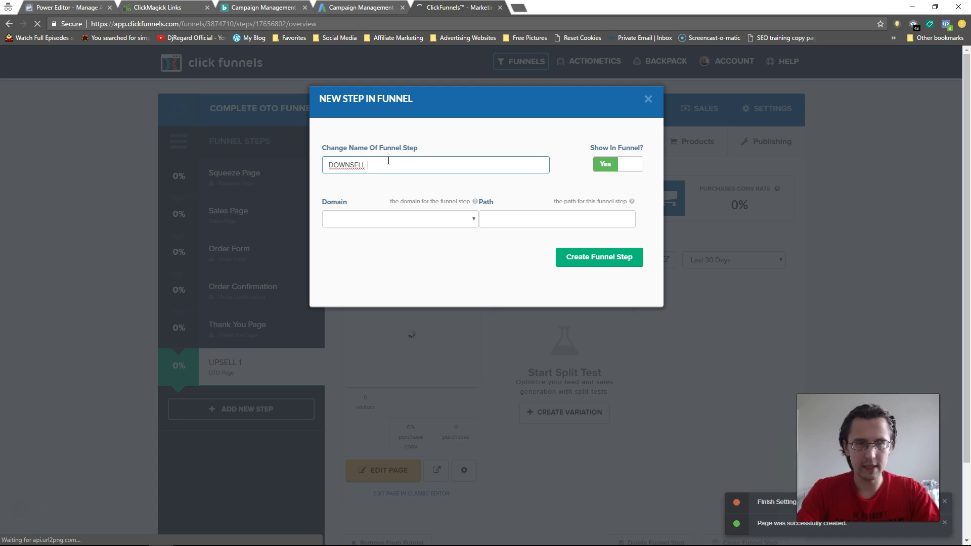
type("1")
left_click(607, 258)
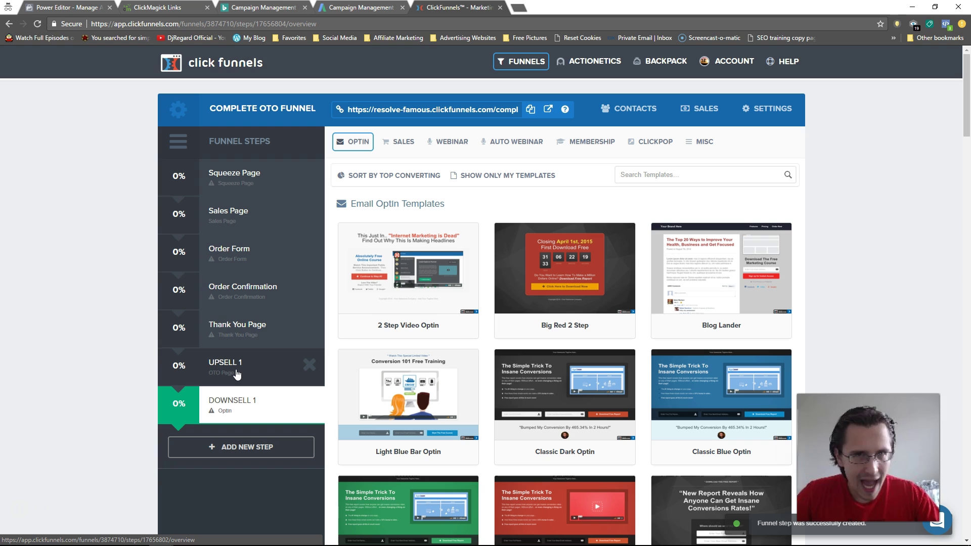
Move UPSELL 1 and DOWNSELL 1 above Order Confirmation, then open UPSELL 1
left_click_drag(237, 373, 247, 277)
left_click(526, 89)
left_click_drag(217, 403, 251, 329)
left_click(526, 102)
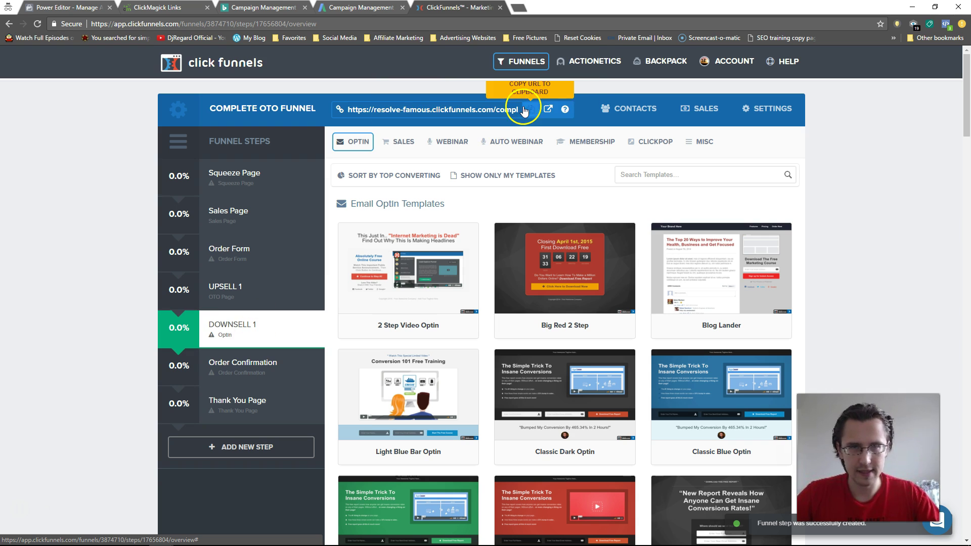
mouse_move(511, 301)
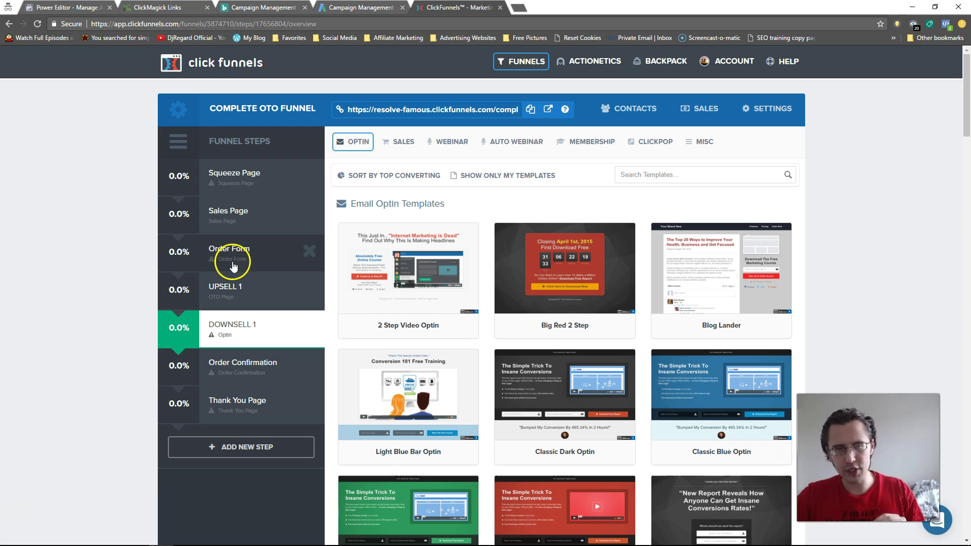
left_click(242, 299)
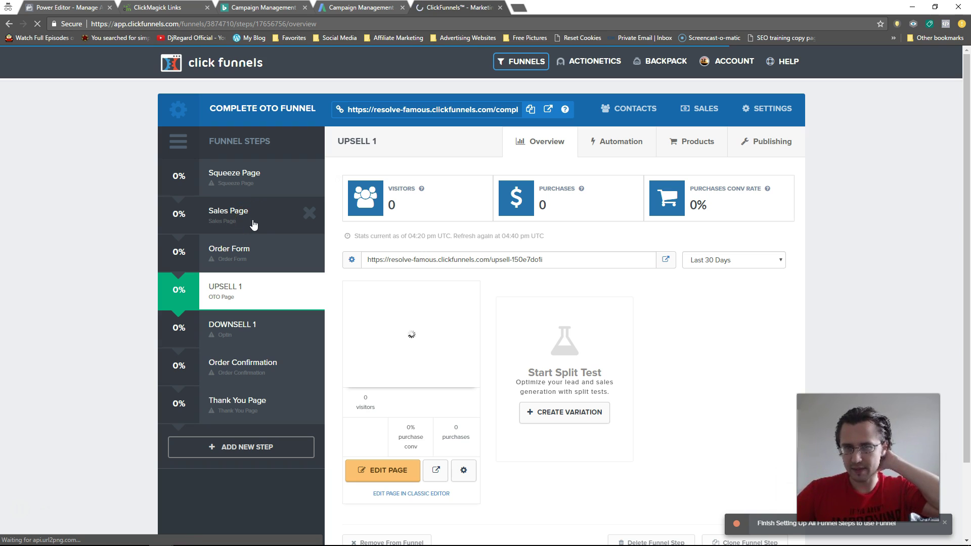
Start a new product on UPSELL 1's Products tab billed through Ontraport
left_click(254, 224)
left_click(249, 299)
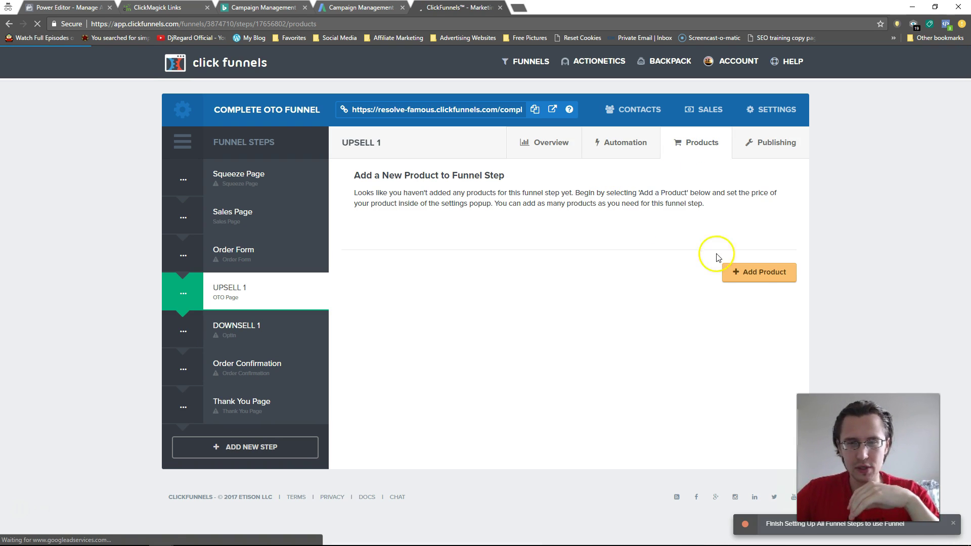
left_click(756, 274)
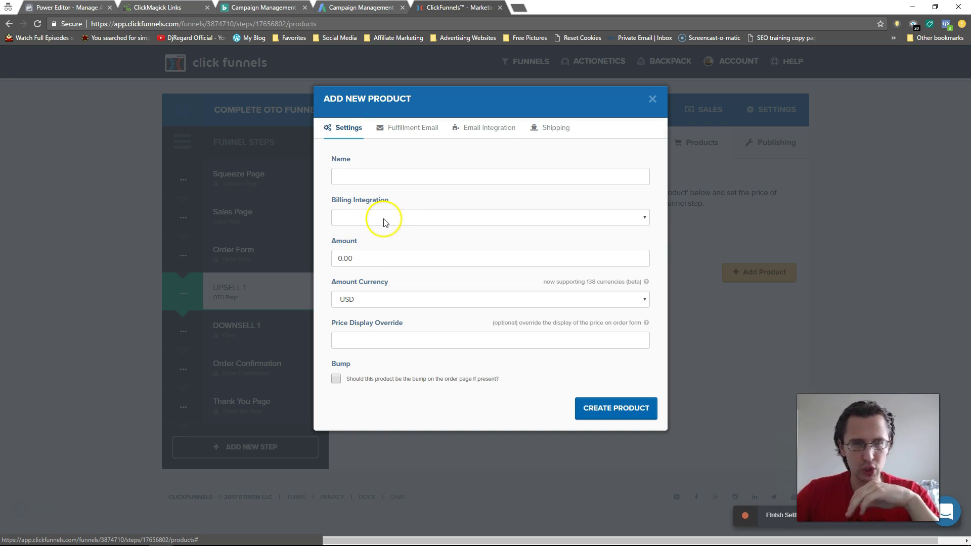
left_click(381, 217)
left_click(371, 249)
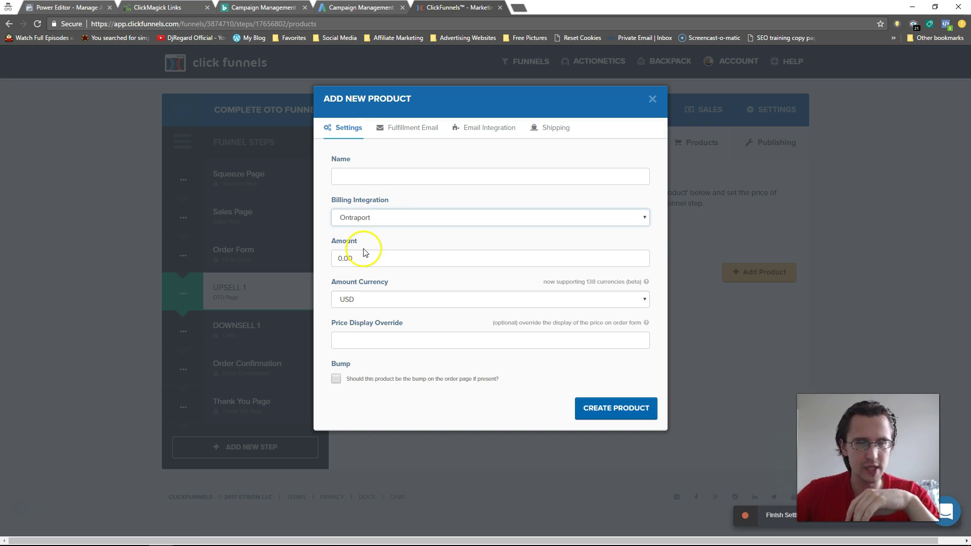
Name it Product A, amount 500, price display '20% Discount - $500', and create it
left_click(353, 175)
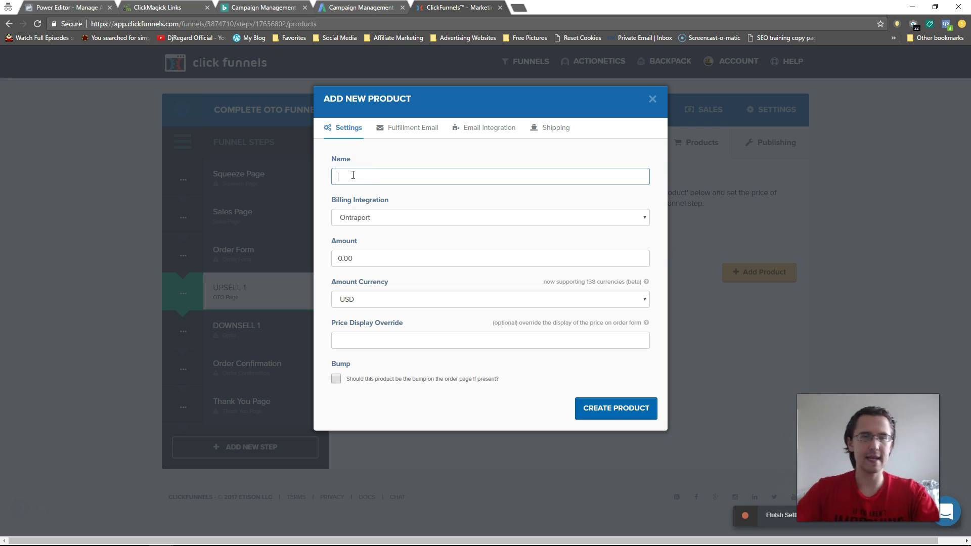
type("Product A")
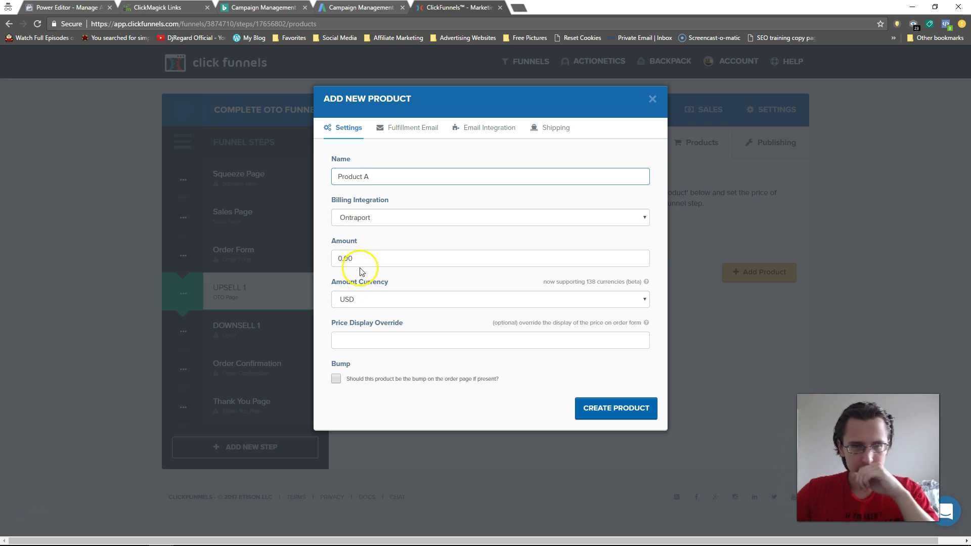
left_click(353, 257)
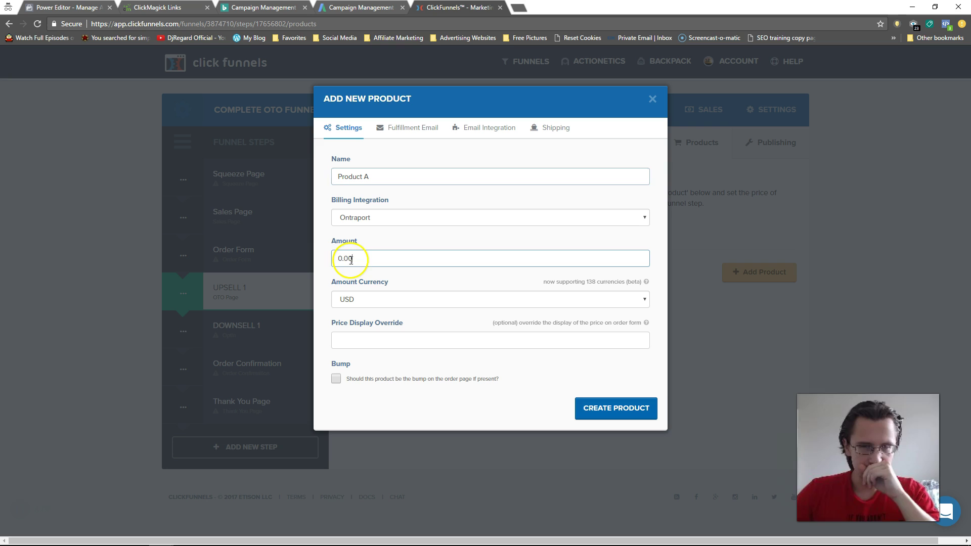
double_click(390, 323)
triple_click(329, 325)
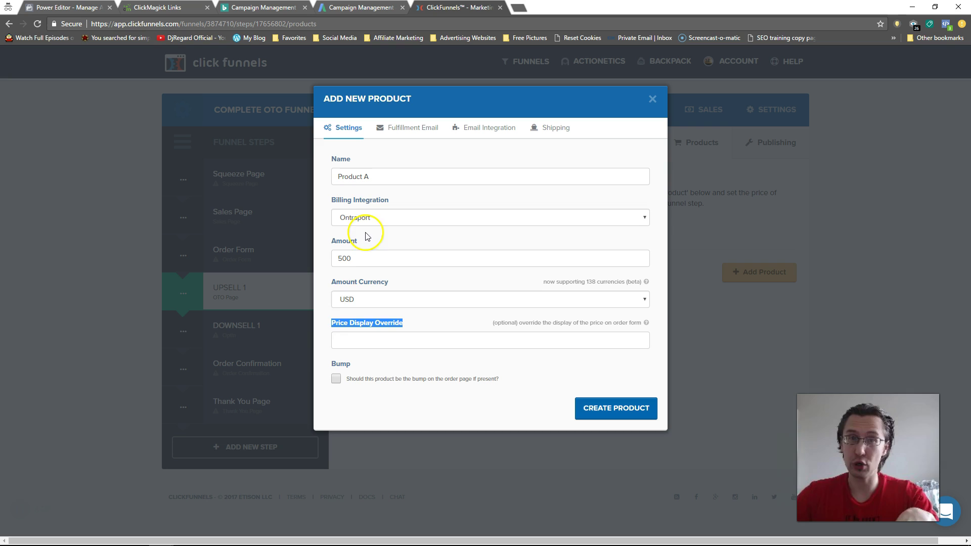
left_click(356, 344)
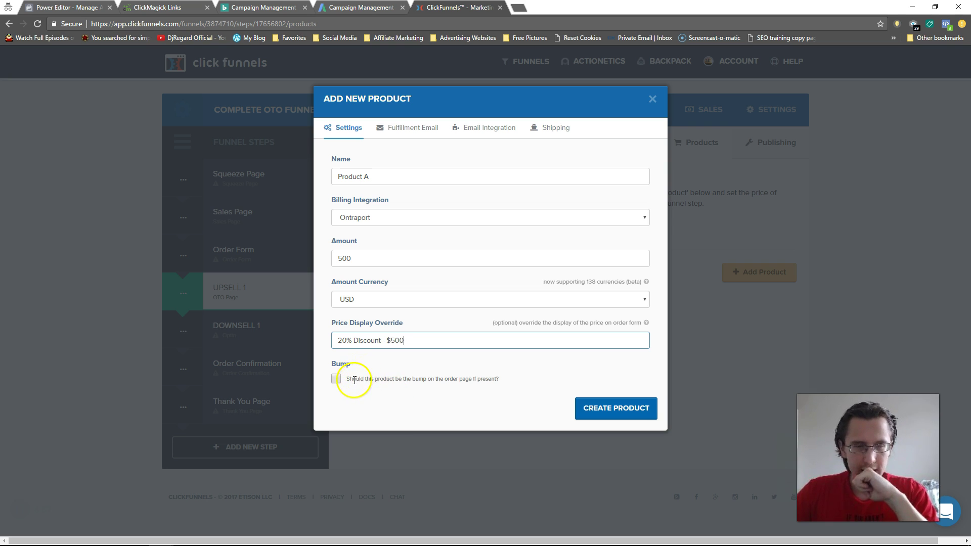
left_click_drag(348, 380, 498, 381)
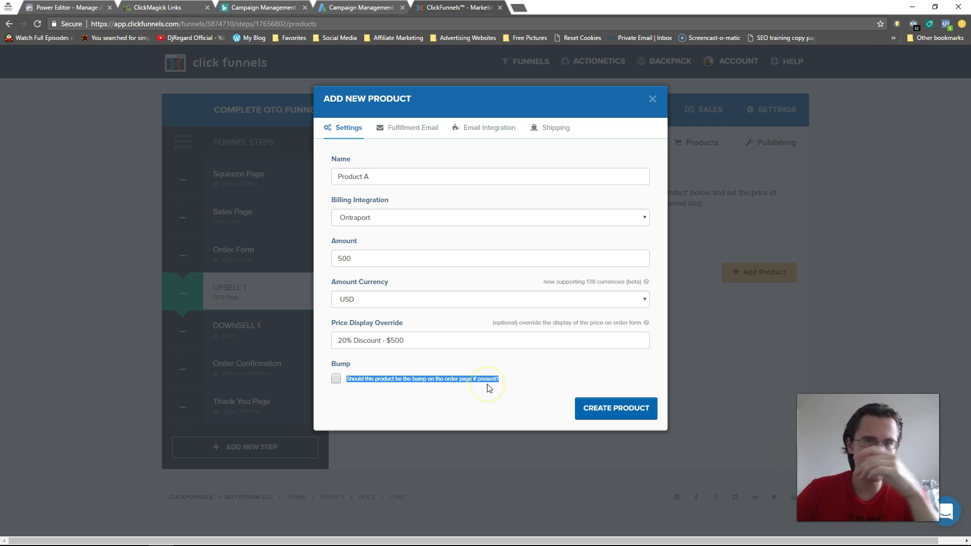
left_click(614, 409)
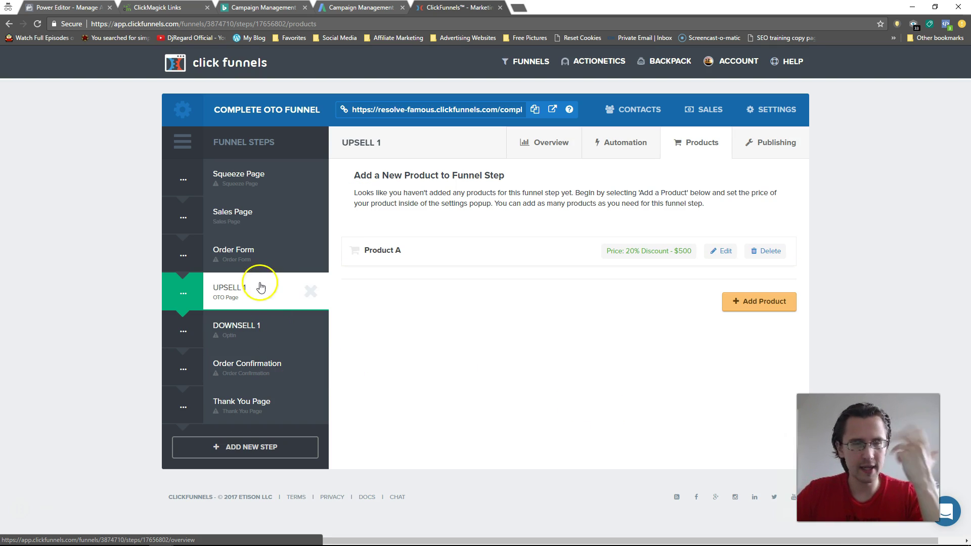
Build the Order Form step from the Order Page v1 template and open it for editing
left_click(250, 286)
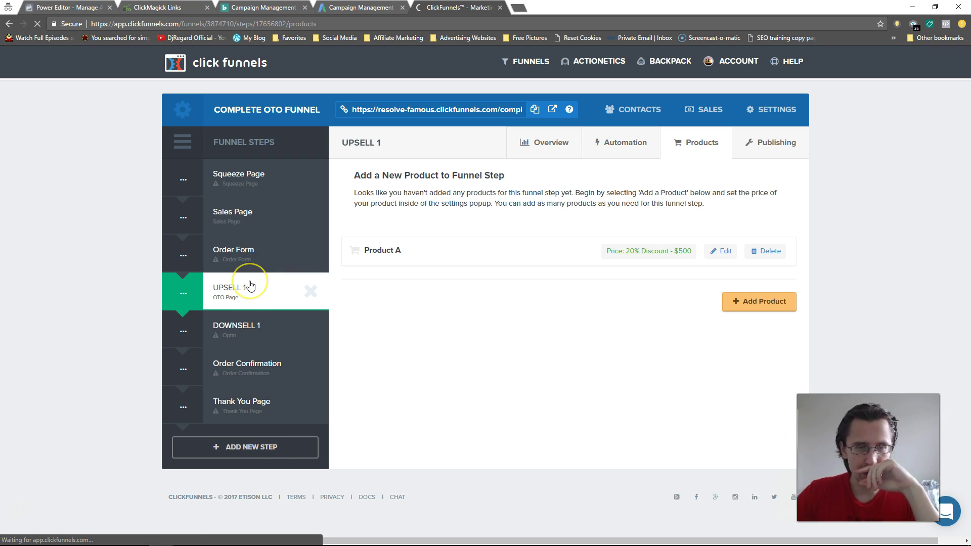
left_click(230, 271)
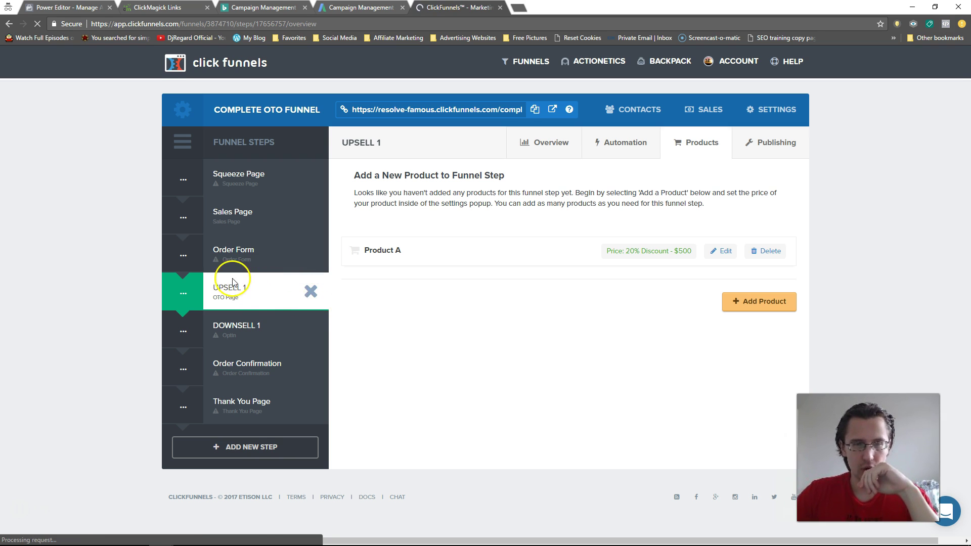
left_click(418, 387)
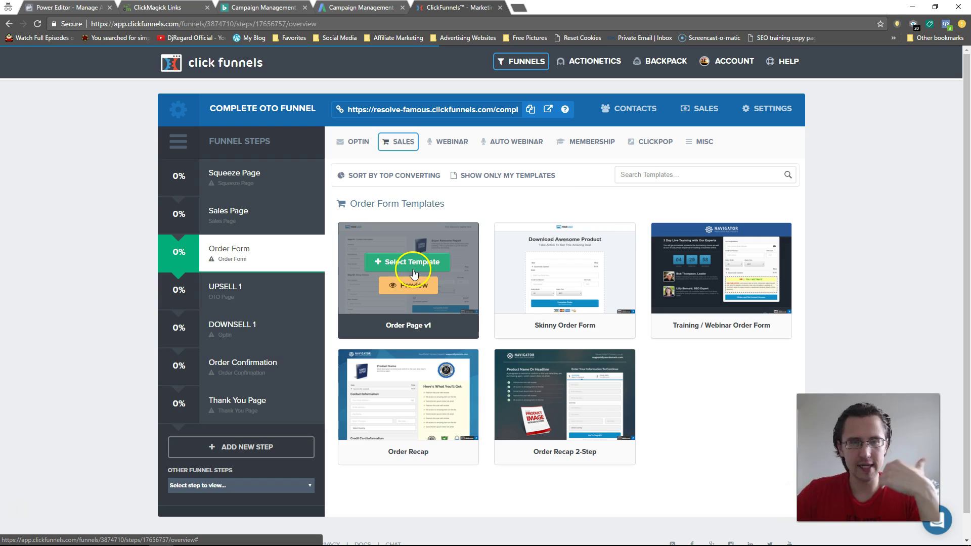
left_click(406, 264)
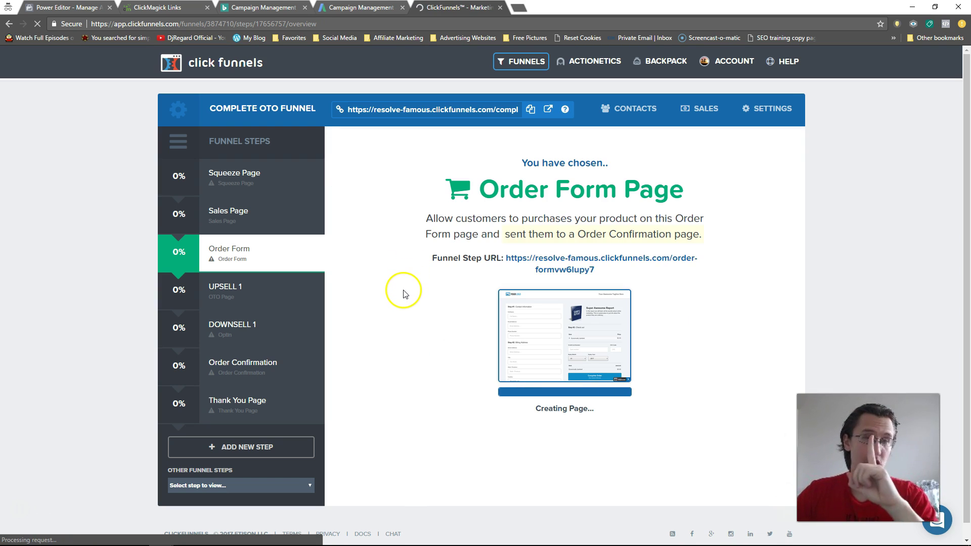
left_click(383, 528)
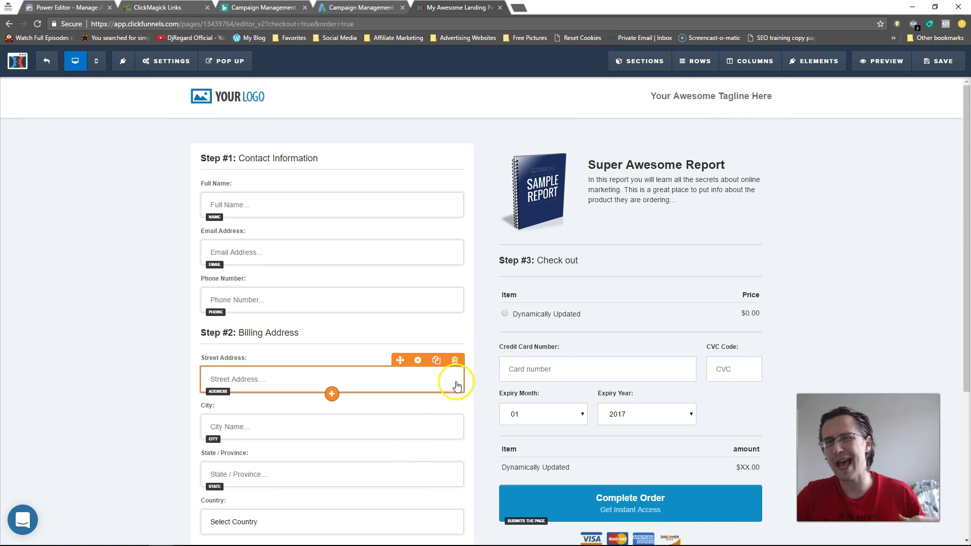
Add an order bump below the Complete Order button and review its settings
scroll(560, 391, "down", 2)
scroll(560, 391, "down", 2)
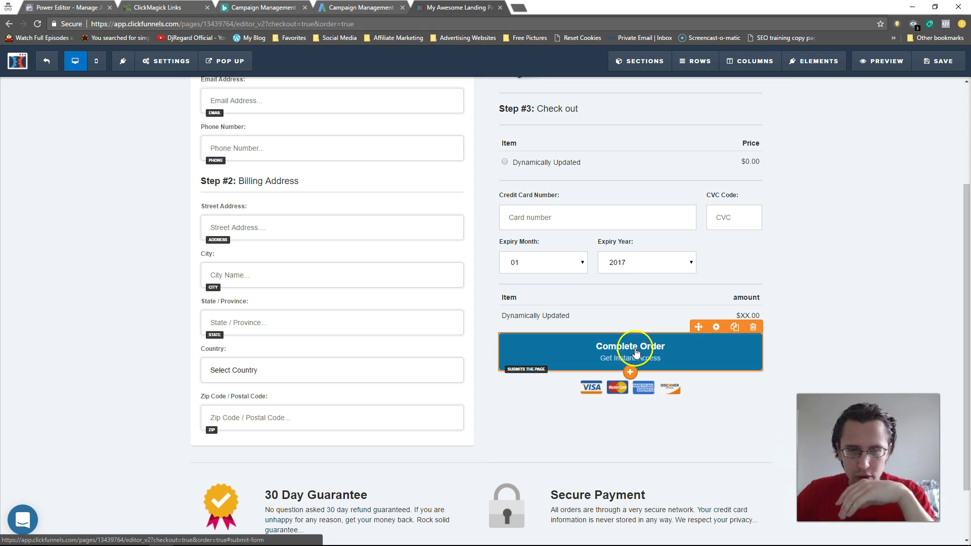
left_click(634, 373)
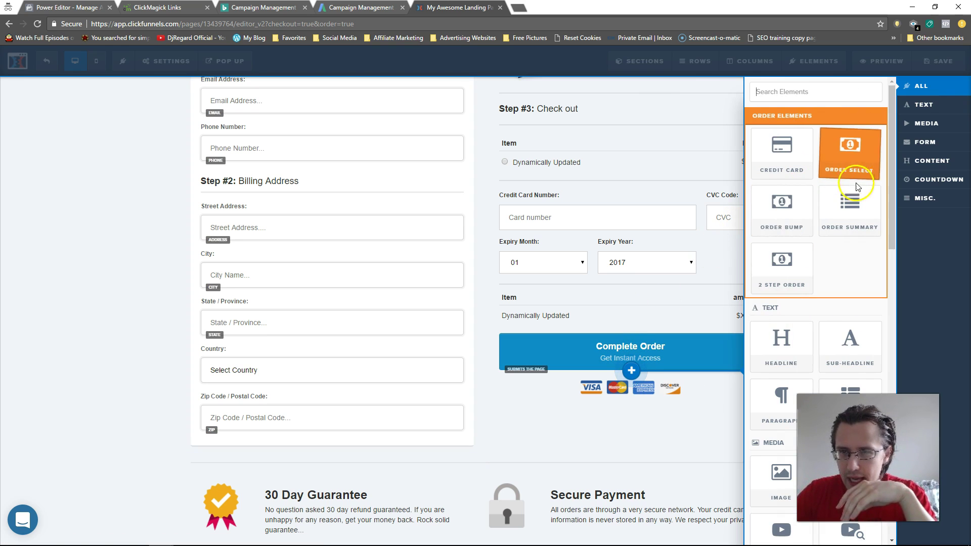
left_click(789, 205)
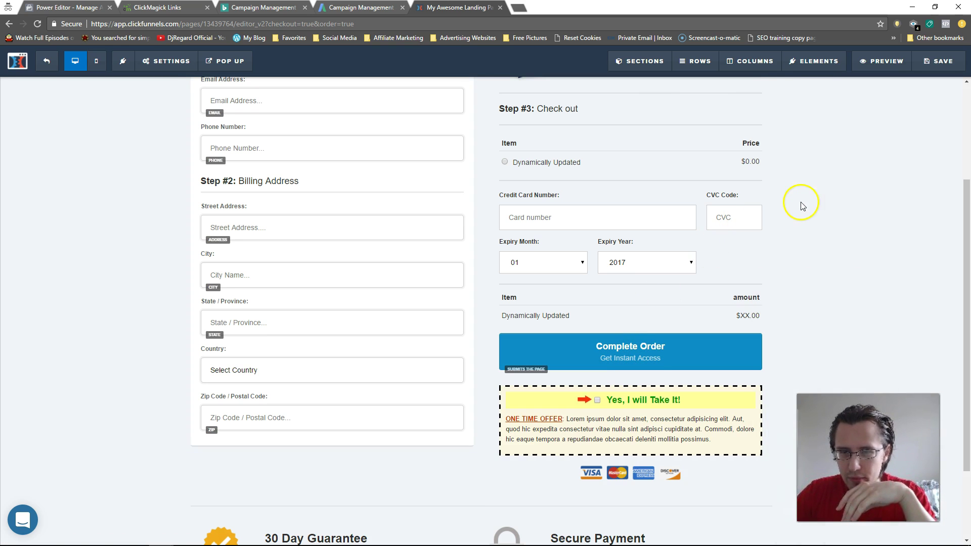
left_click(601, 430)
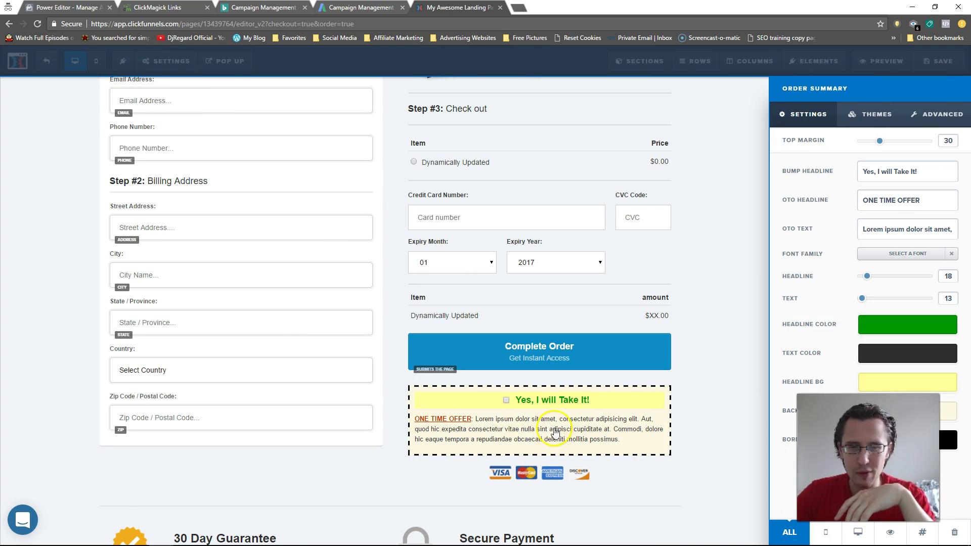
left_click(729, 405)
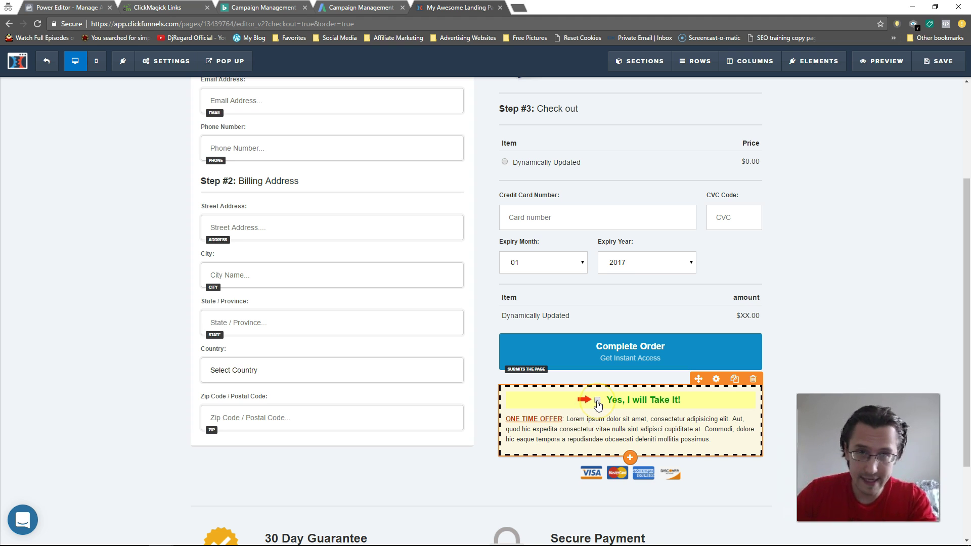
left_click(694, 402)
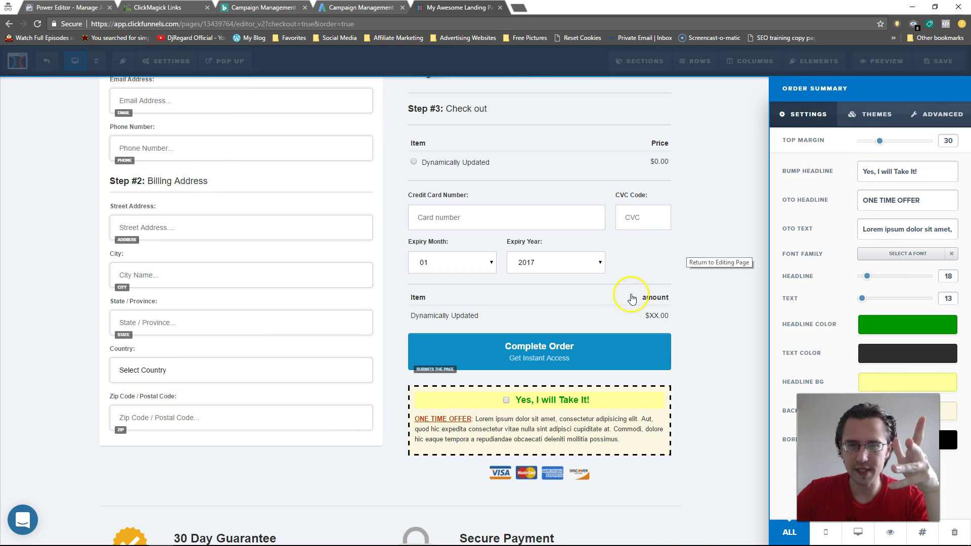
left_click(515, 427)
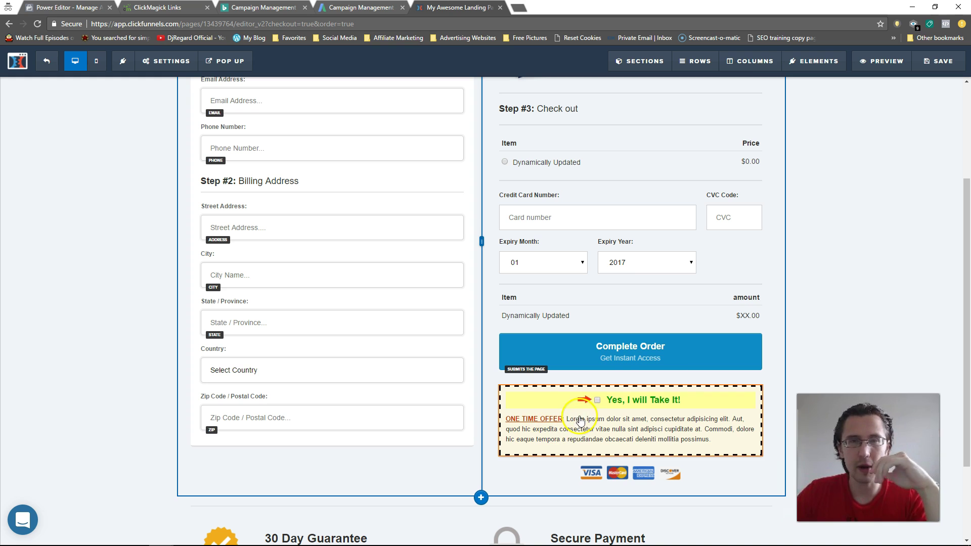
mouse_move(673, 429)
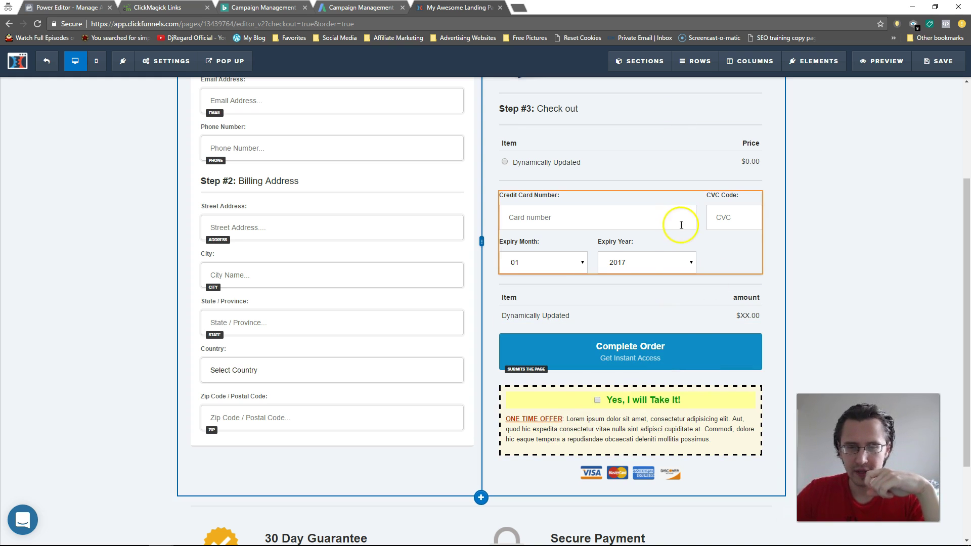
scroll(575, 269, "up", 3)
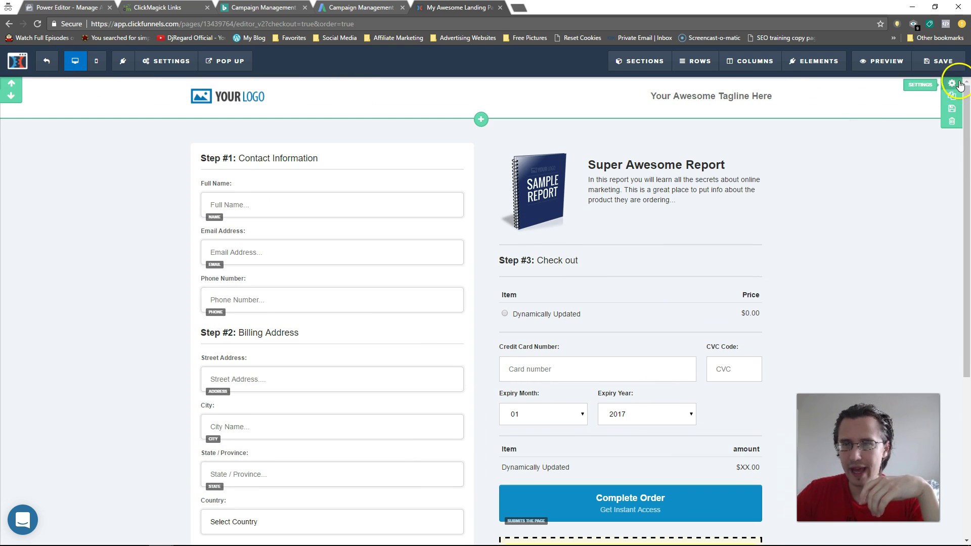
Save the order page, close the SEO Meta Data panel, and exit the editor
left_click(939, 64)
left_click(574, 227)
left_click(42, 65)
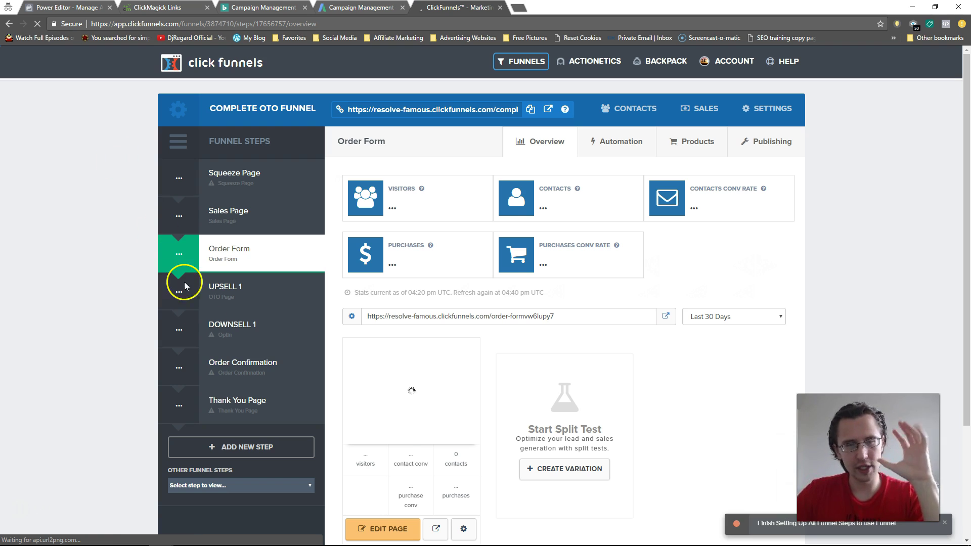
Apply the One Click Downsell 'OTO Video' template to DOWNSELL 1, then return to UPSELL 1
left_click(248, 331)
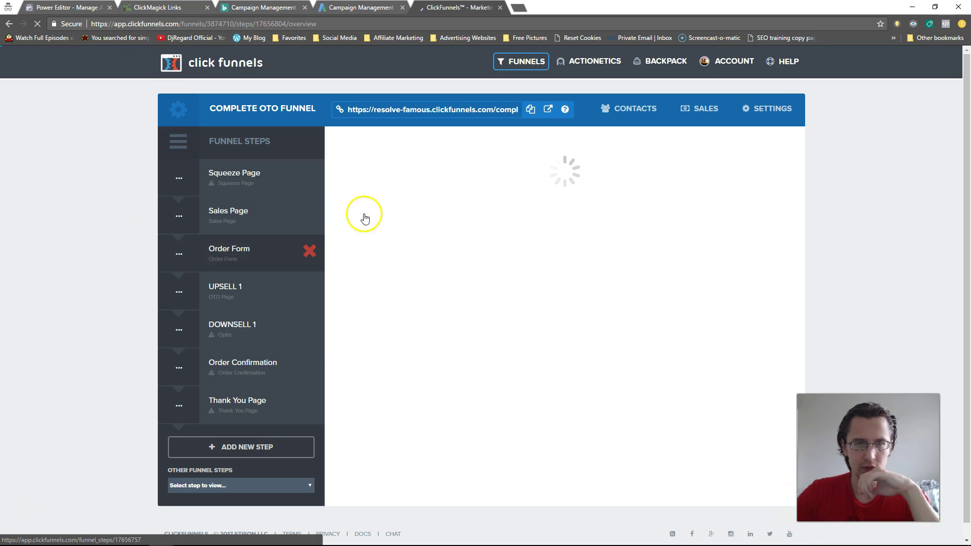
left_click(403, 142)
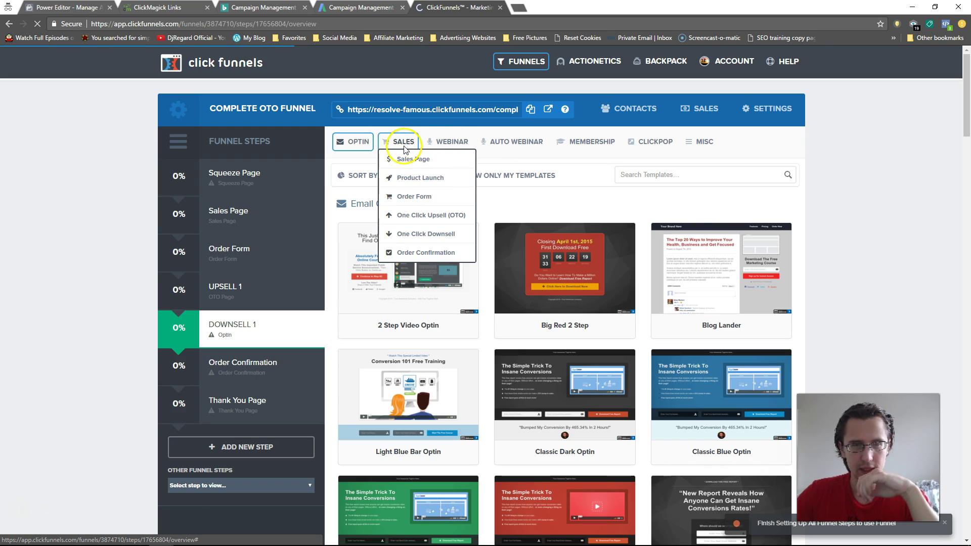
left_click(409, 234)
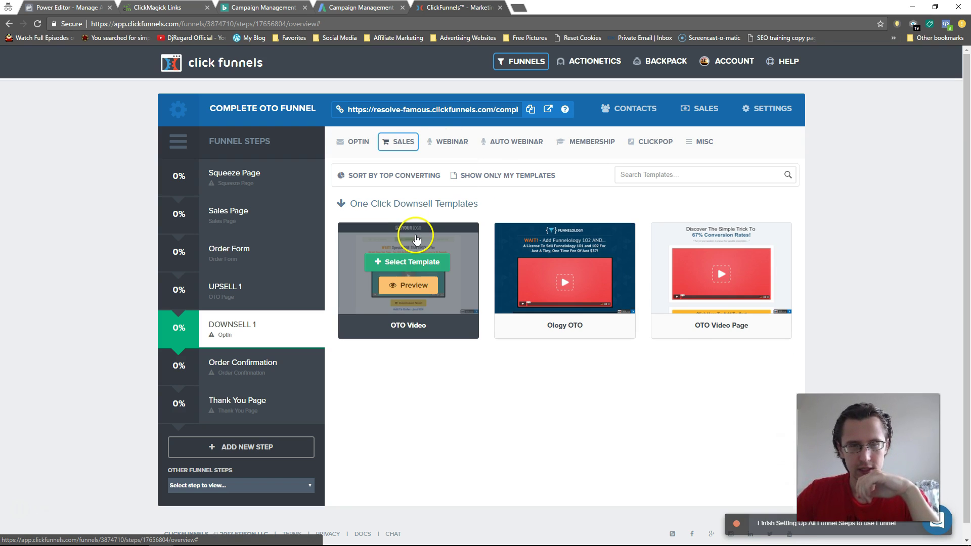
left_click(414, 263)
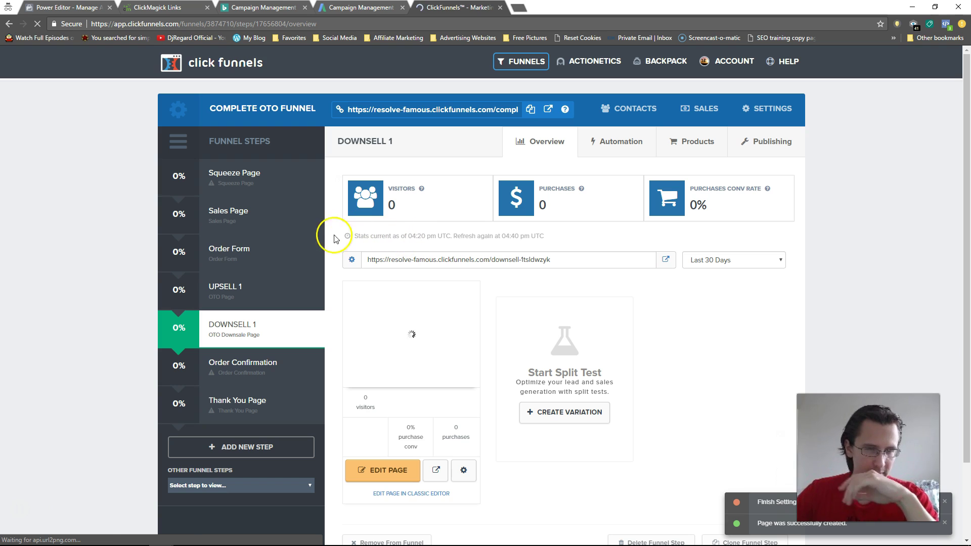
left_click(254, 296)
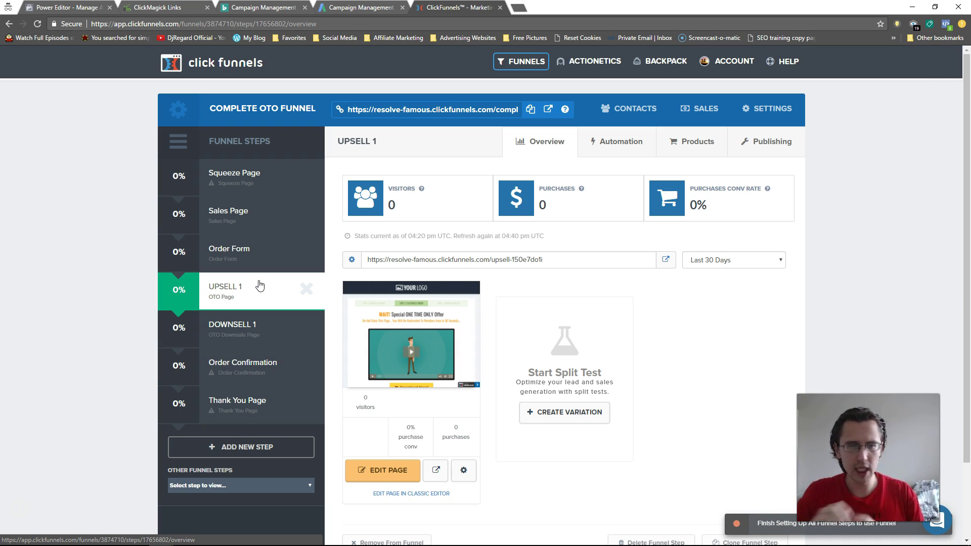
In the UPSELL 1 editor, verify the Download Now button's action is 1-Click-Upsell - Product A
left_click_drag(217, 380, 213, 317)
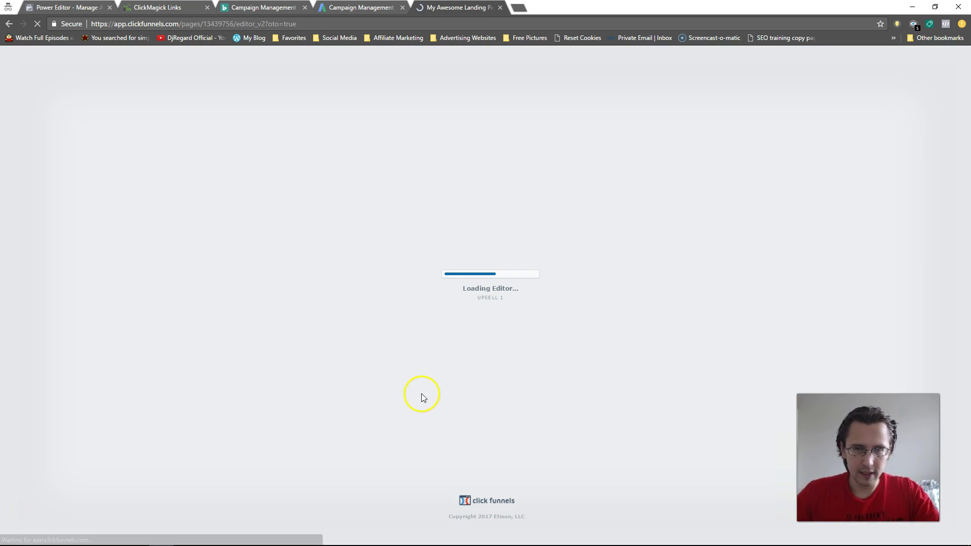
scroll(753, 330, "down", 3)
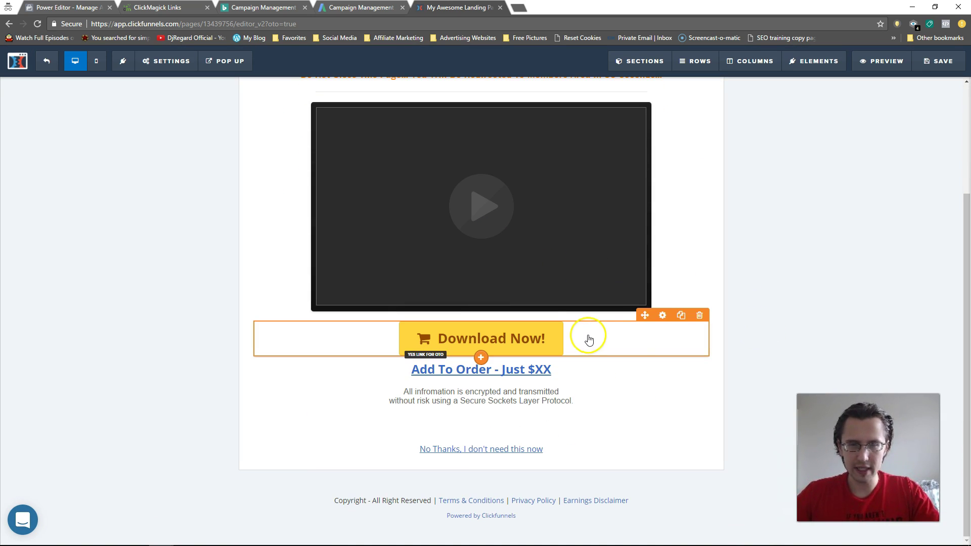
left_click(662, 315)
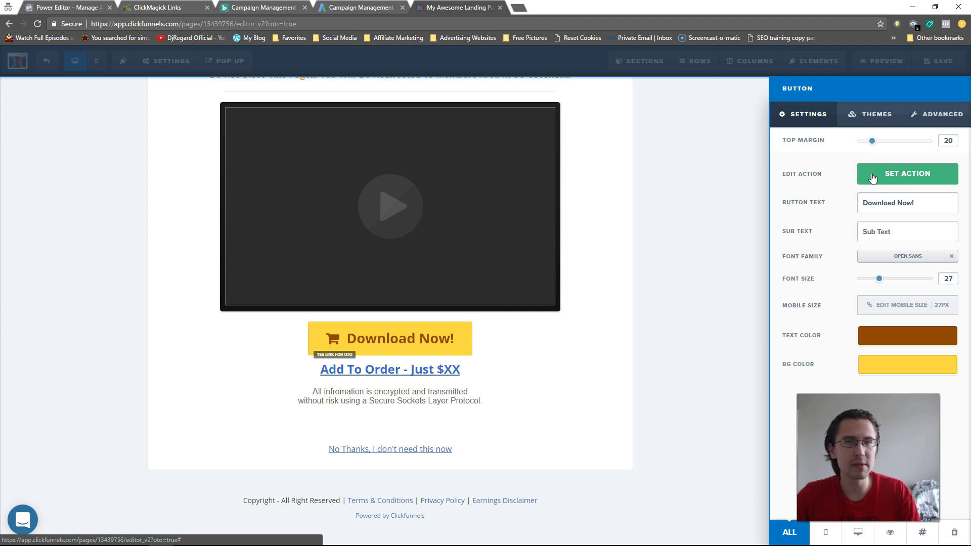
left_click(874, 175)
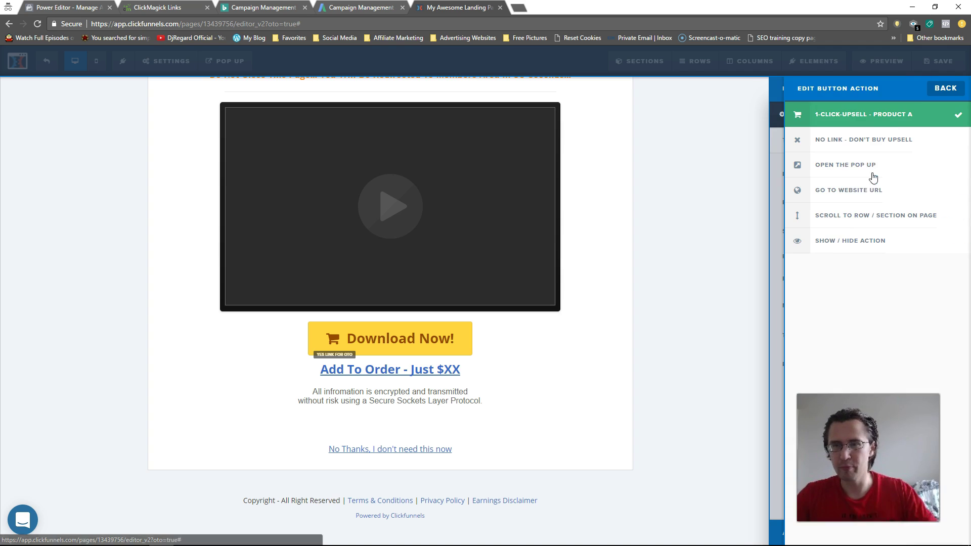
left_click(833, 116)
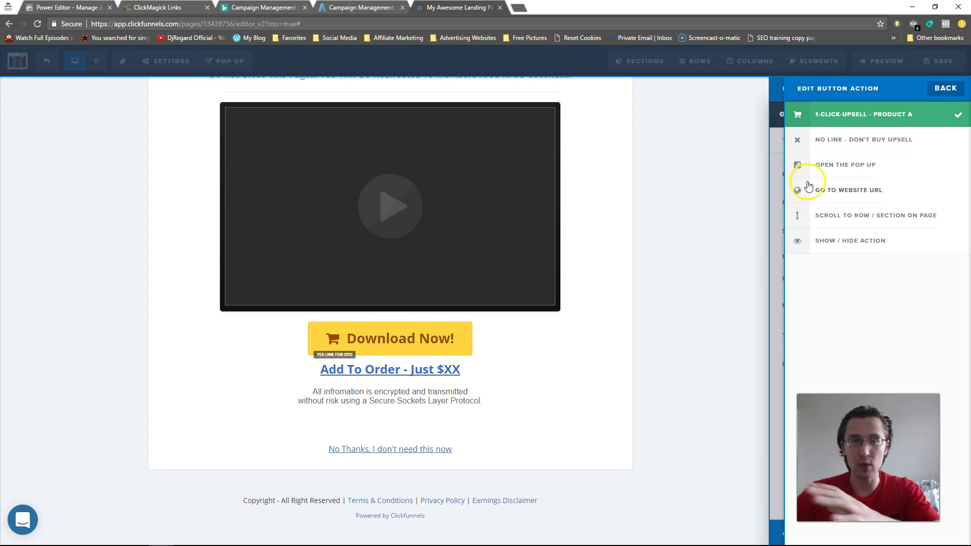
left_click(641, 351)
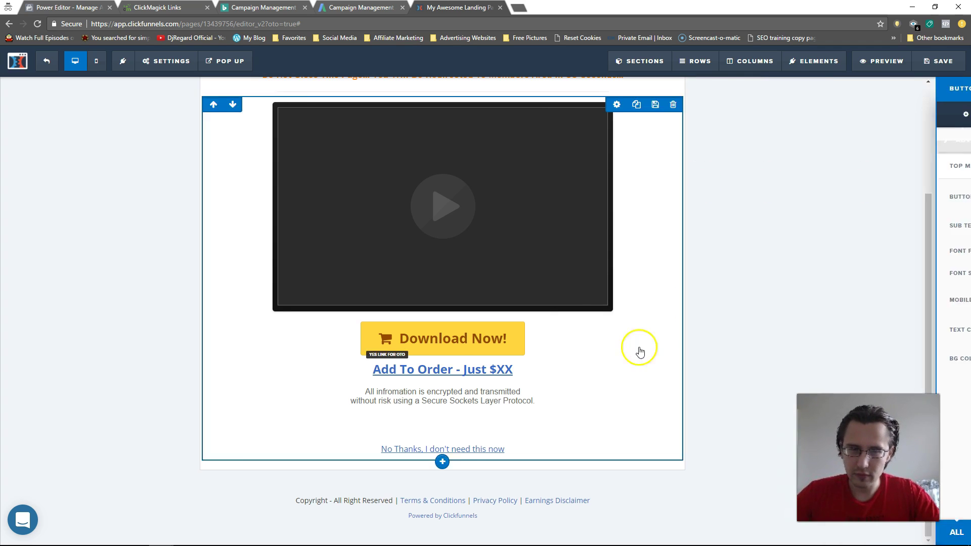
left_click(502, 449)
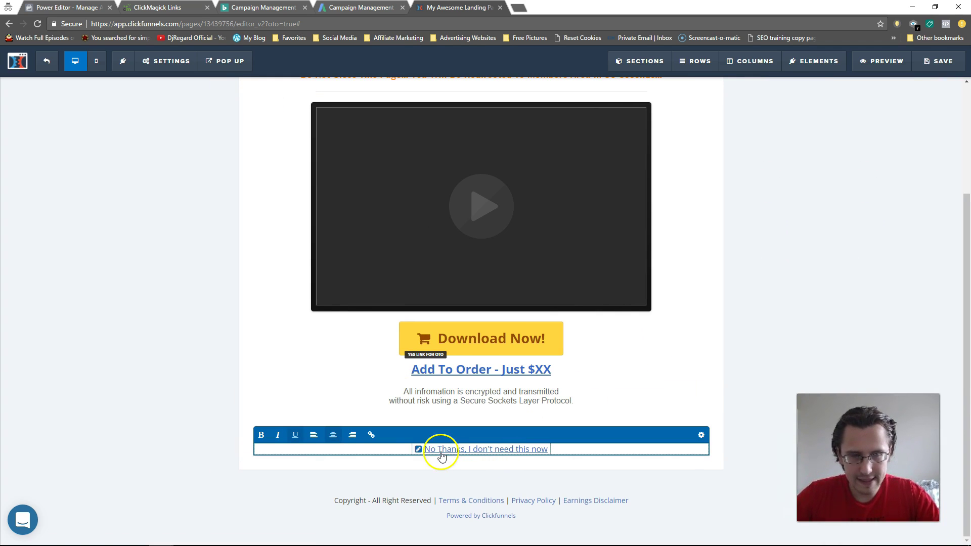
left_click(419, 450)
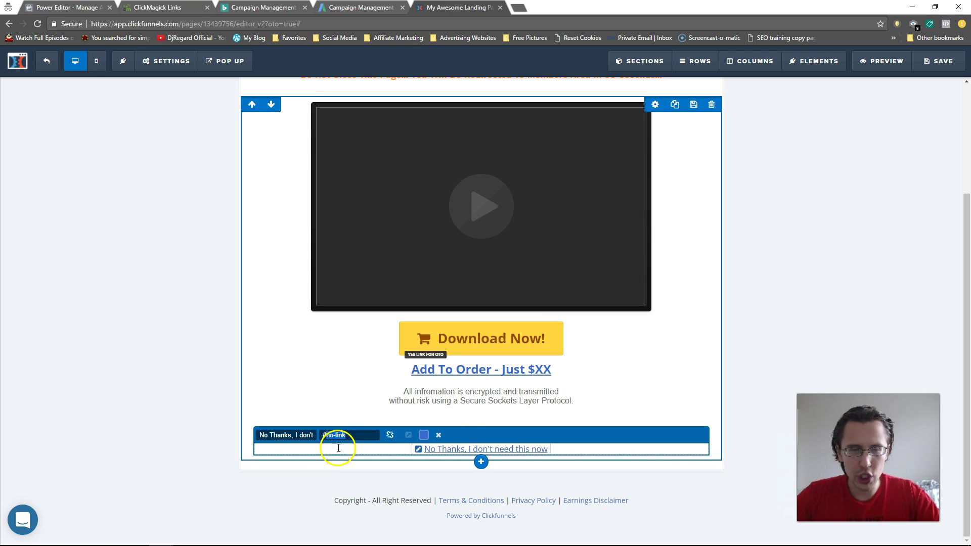
left_click(558, 340)
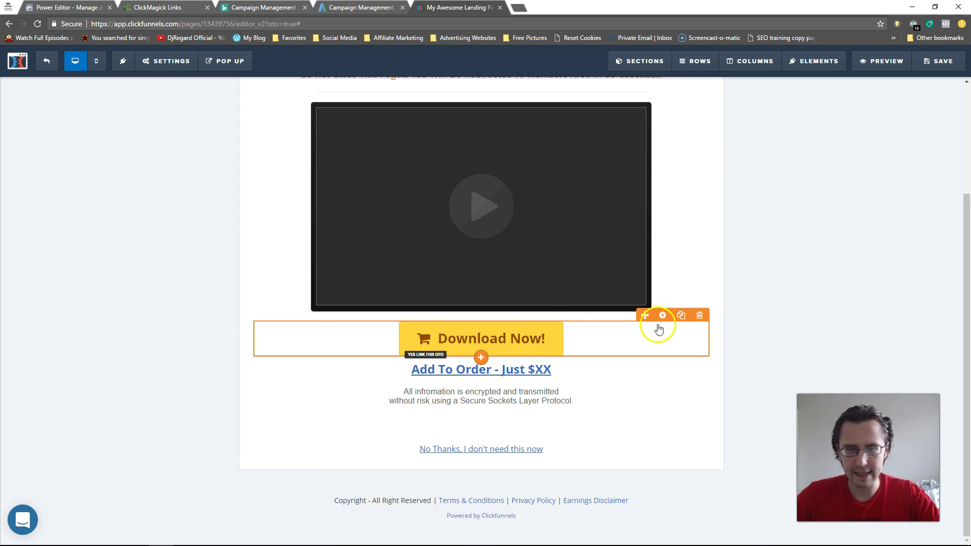
left_click(895, 173)
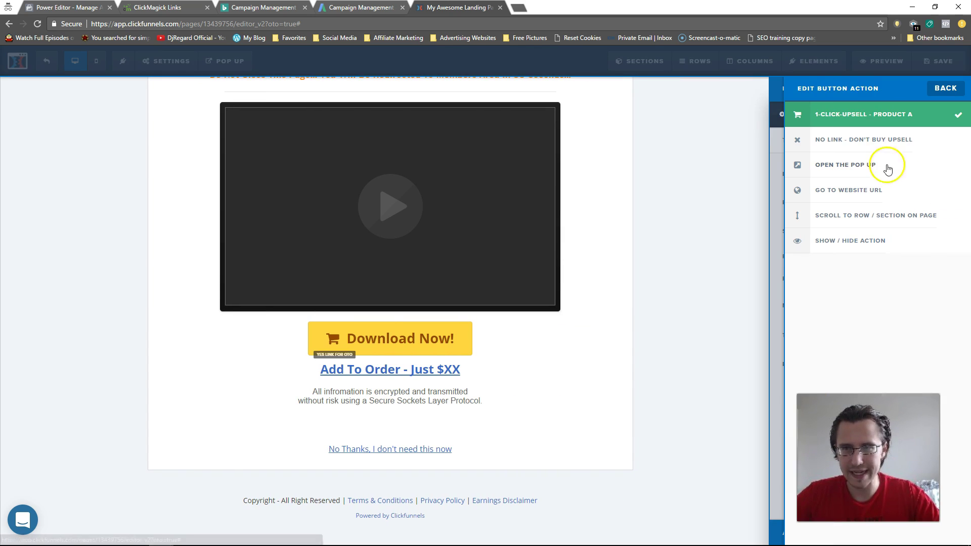
left_click(464, 370)
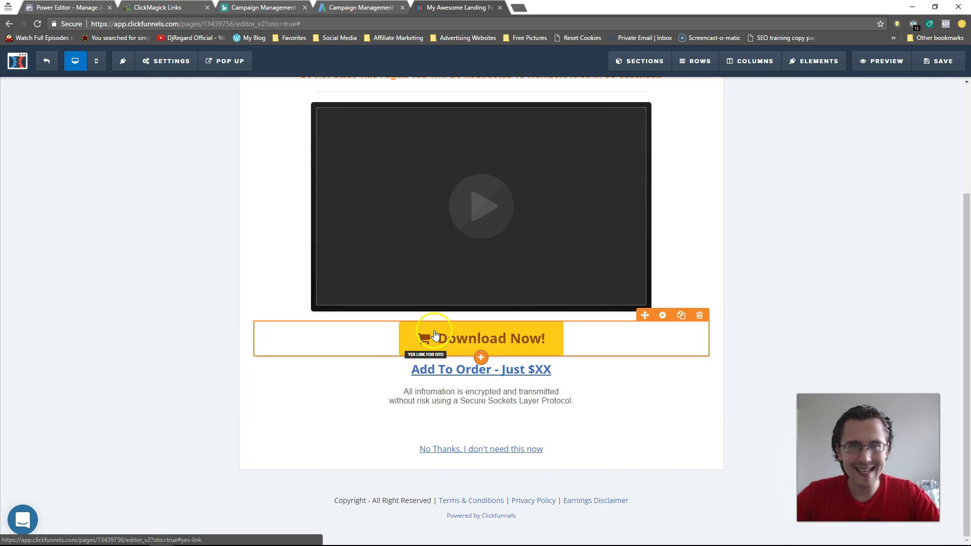
left_click(505, 451)
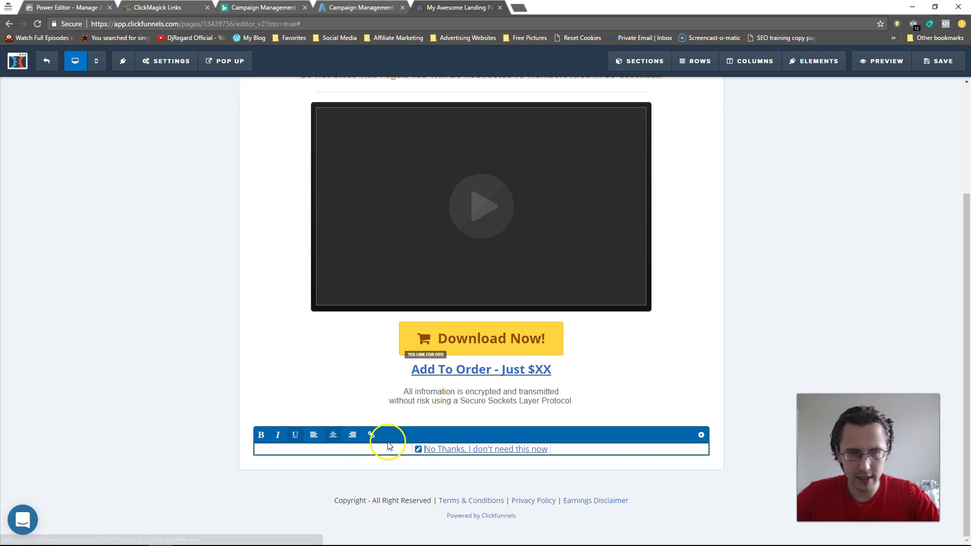
left_click(418, 449)
double_click(329, 436)
type("yes")
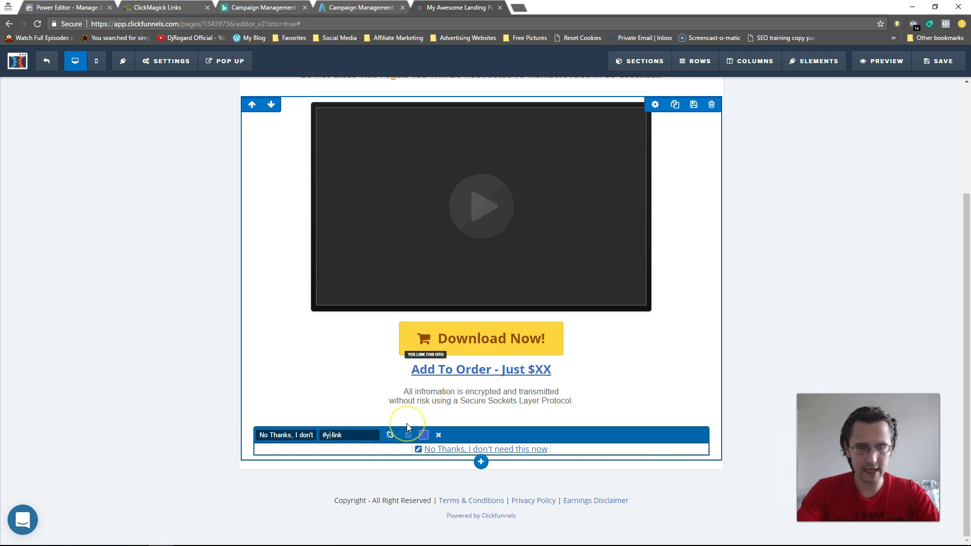
key("ctrl+z")
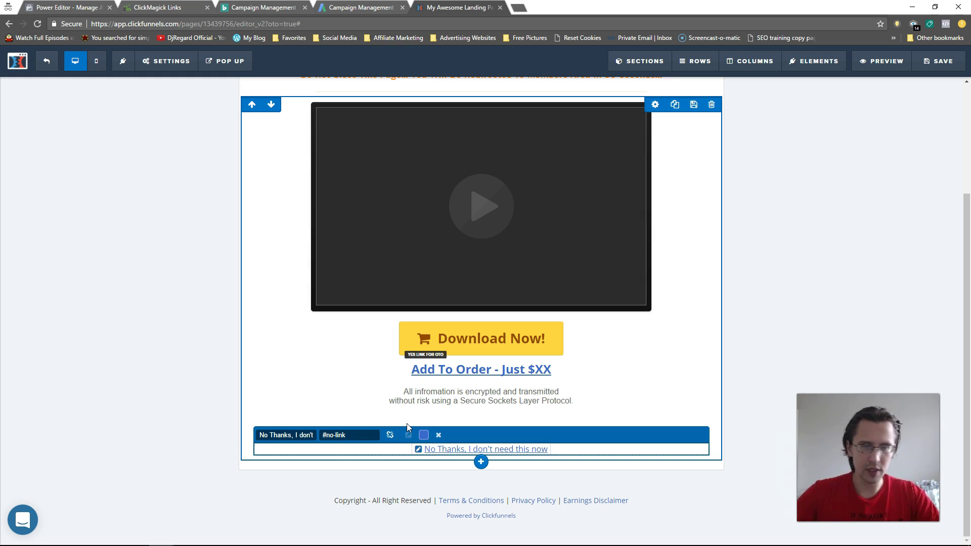
left_click(907, 306)
scroll(677, 408, "up", 1)
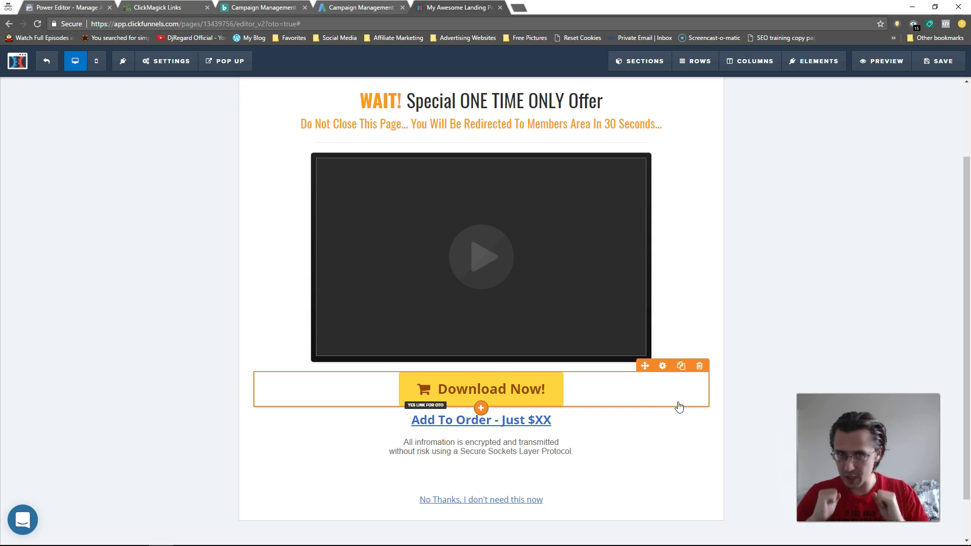
Check the UPSELL 1 No Thanks link, then save the page and dismiss the page title settings
left_click(583, 390)
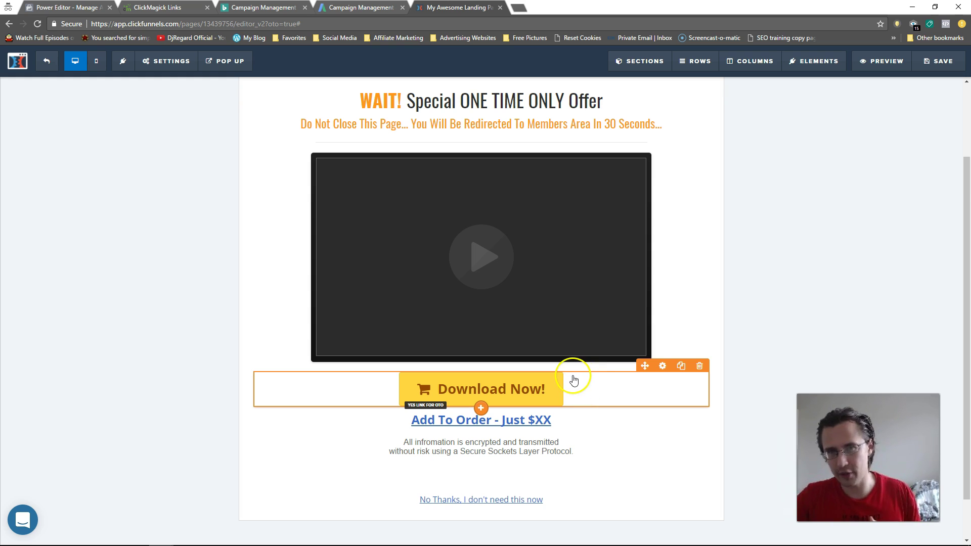
scroll(574, 379, "down", 1)
left_click(520, 455)
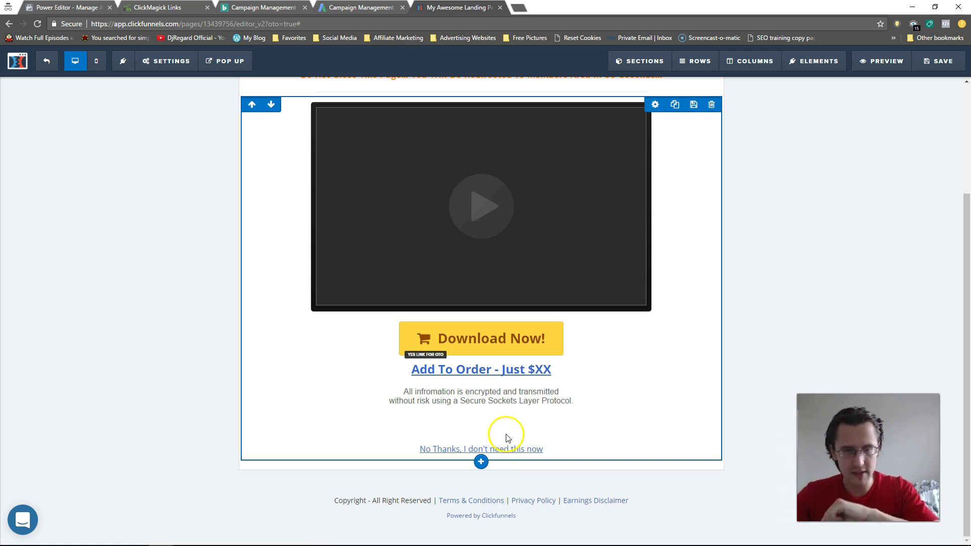
left_click(432, 449)
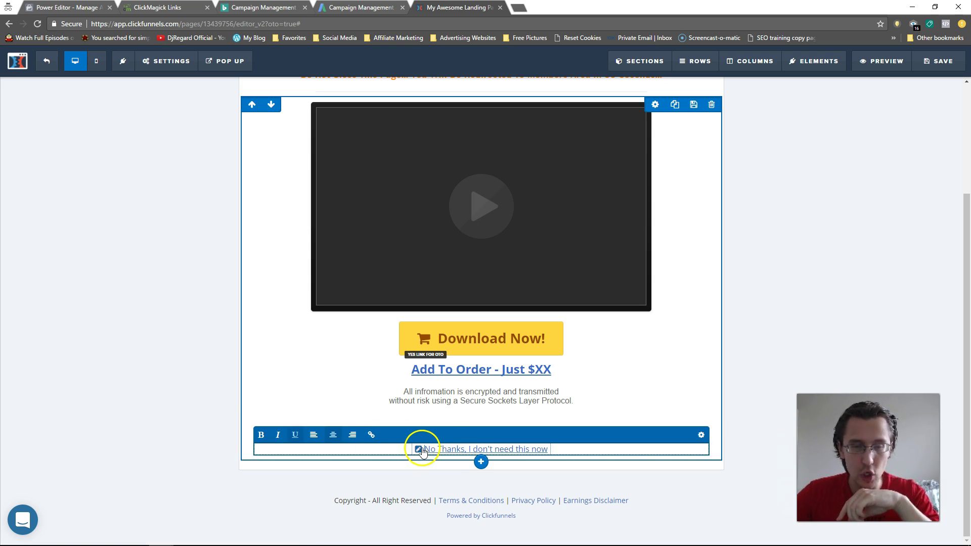
left_click(851, 265)
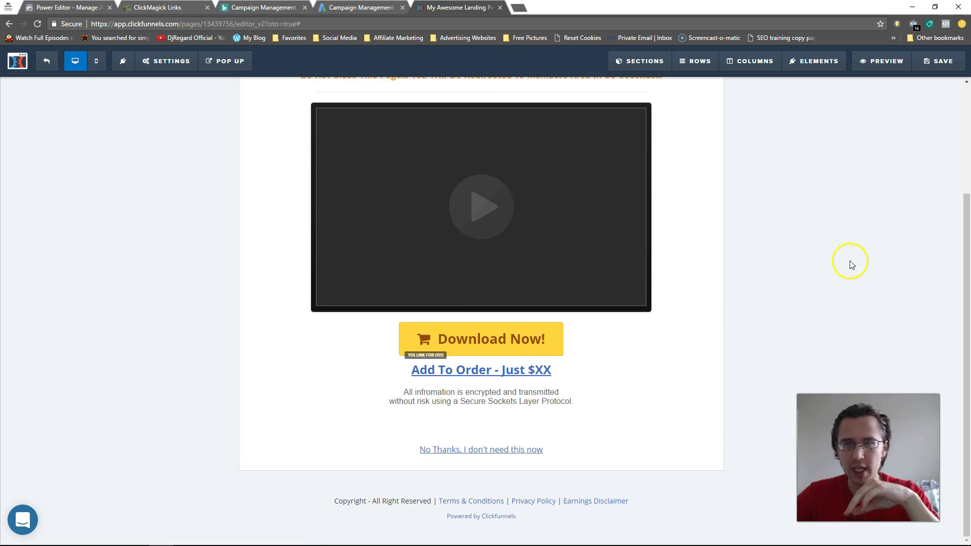
scroll(851, 265, "up", 3)
left_click(939, 60)
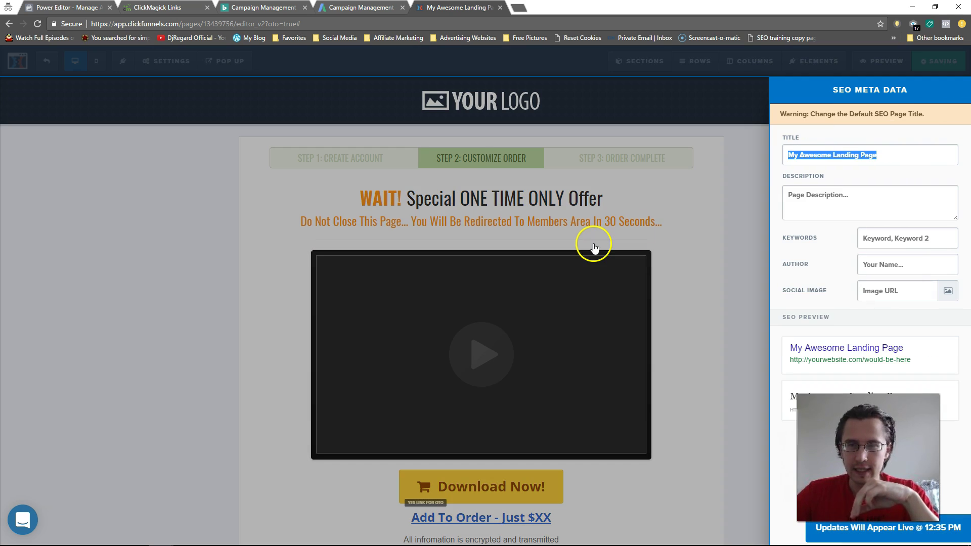
left_click(711, 245)
Leave the editor and open the DOWNSELL 1 step from the funnel overview
left_click(56, 61)
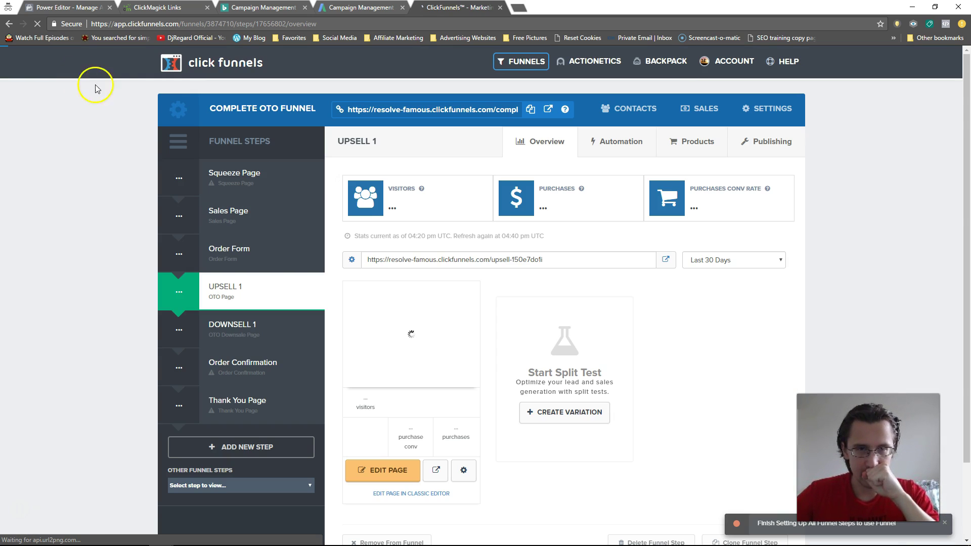
left_click(249, 336)
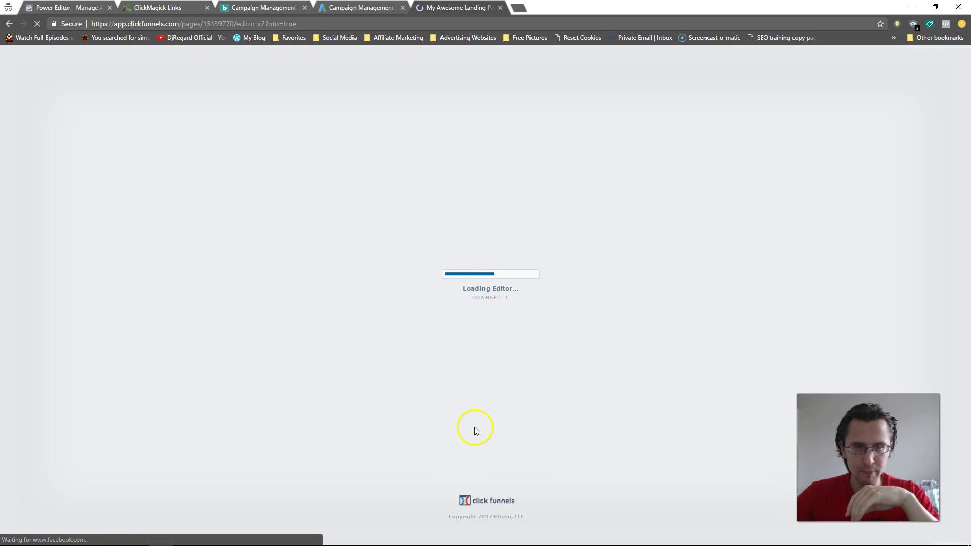
scroll(480, 430, "down", 3)
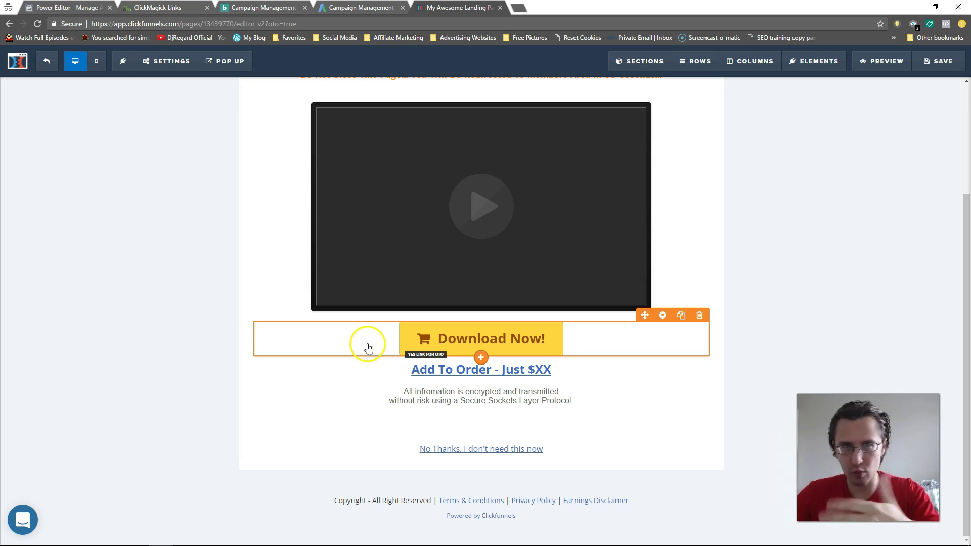
Review the actions available for the Download Now button in its settings
left_click(666, 322)
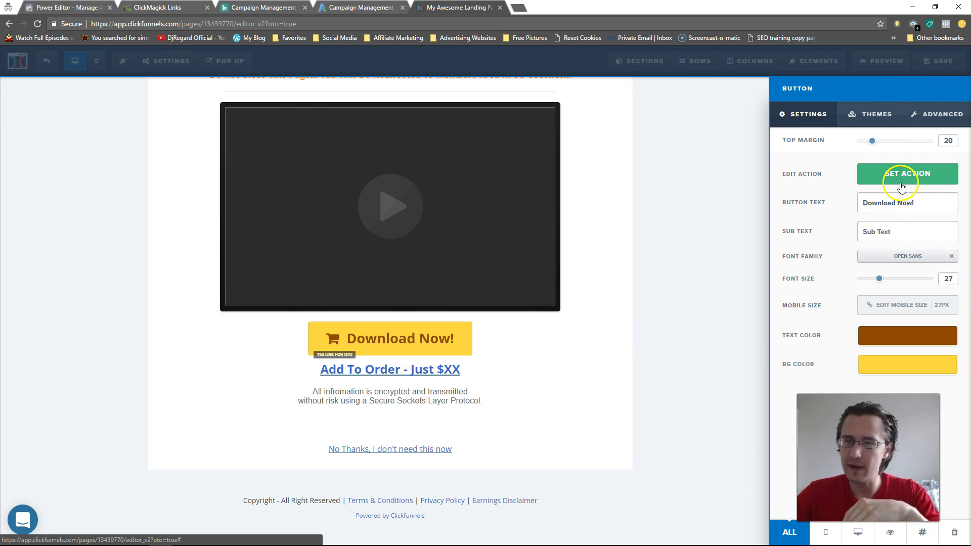
left_click(902, 178)
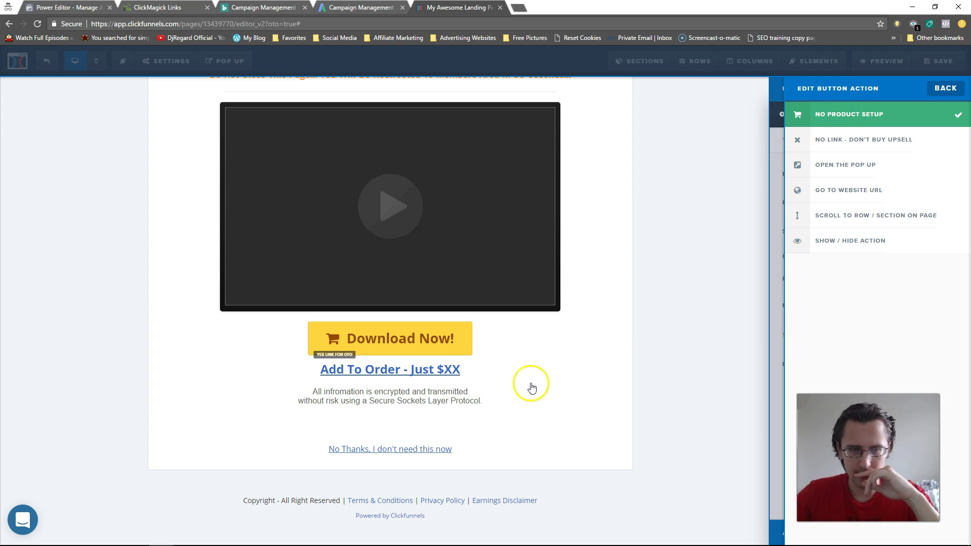
left_click(579, 409)
Inspect the No Thanks link text and where it points
left_click(493, 449)
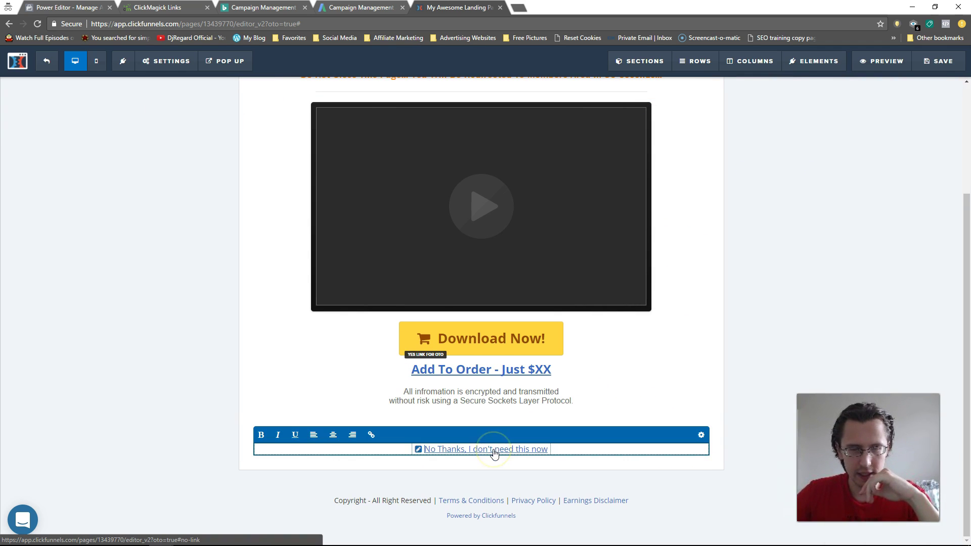
left_click(418, 448)
left_click(207, 336)
scroll(207, 336, "up", 3)
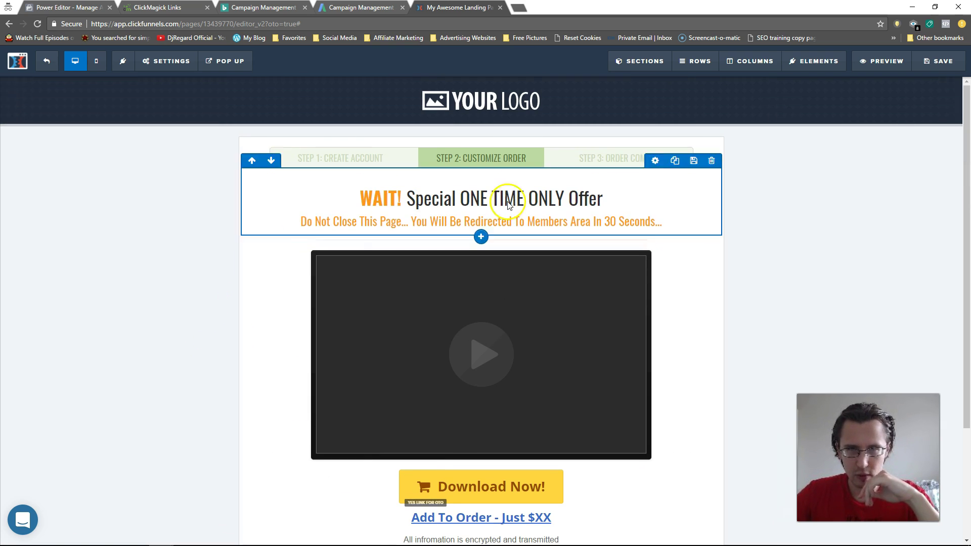
left_click(939, 61)
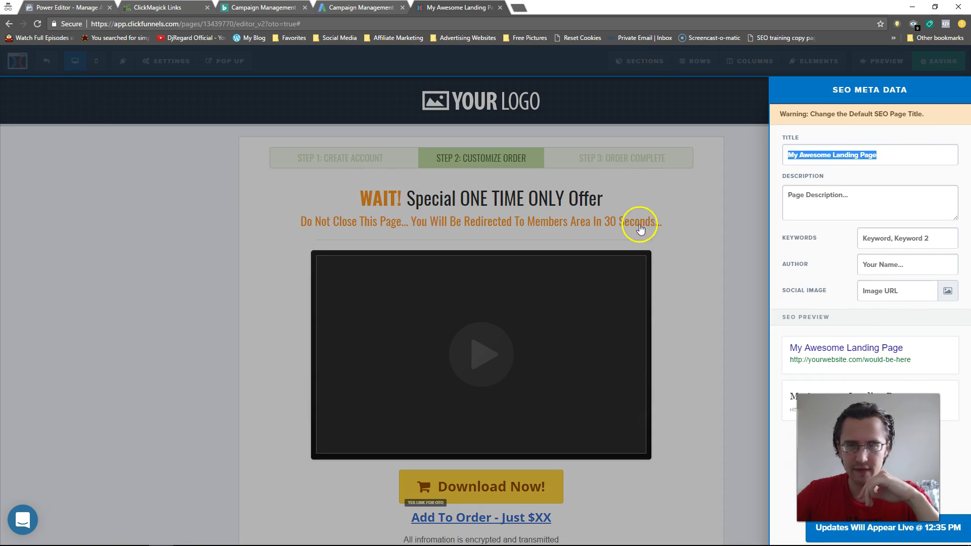
left_click(677, 234)
scroll(787, 260, "down", 2)
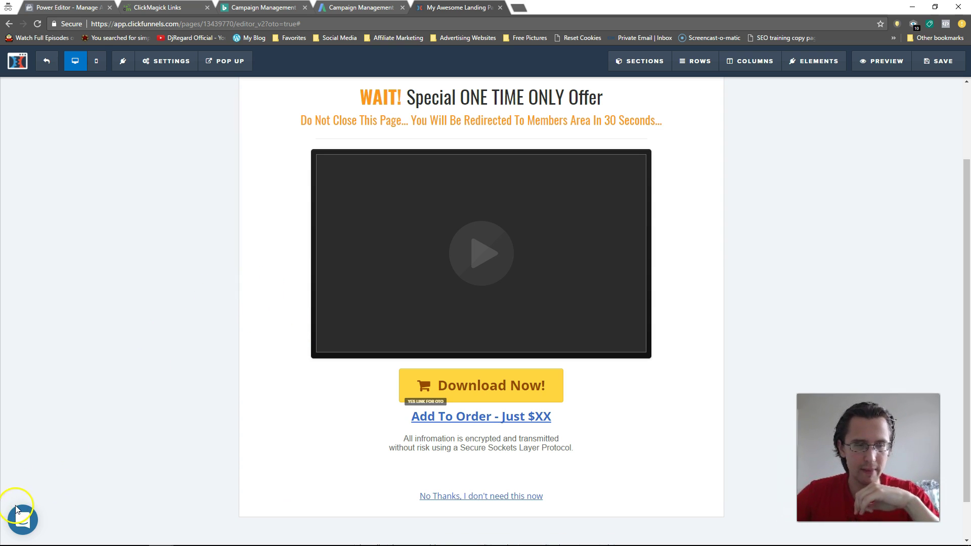
scroll(186, 362, "down", 1)
scroll(186, 362, "up", 3)
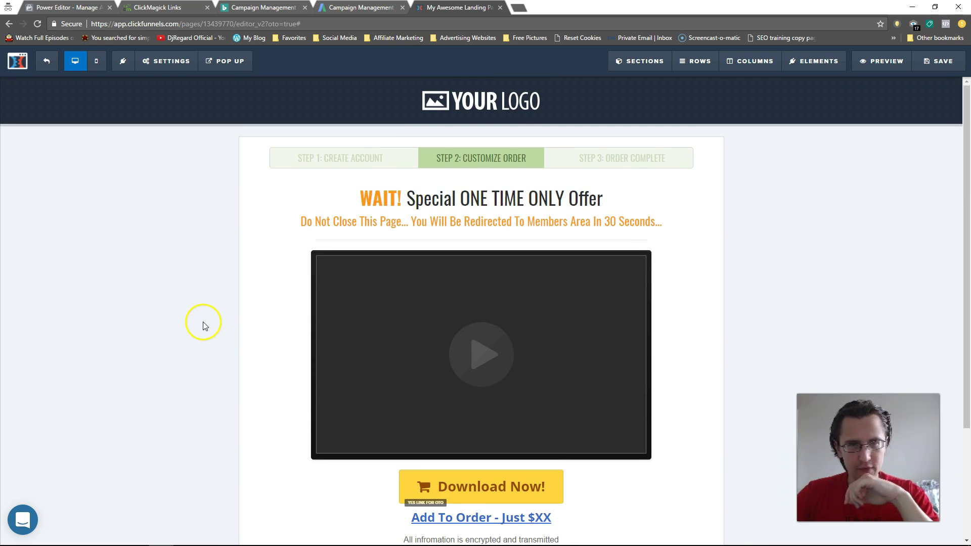
scroll(204, 326, "down", 3)
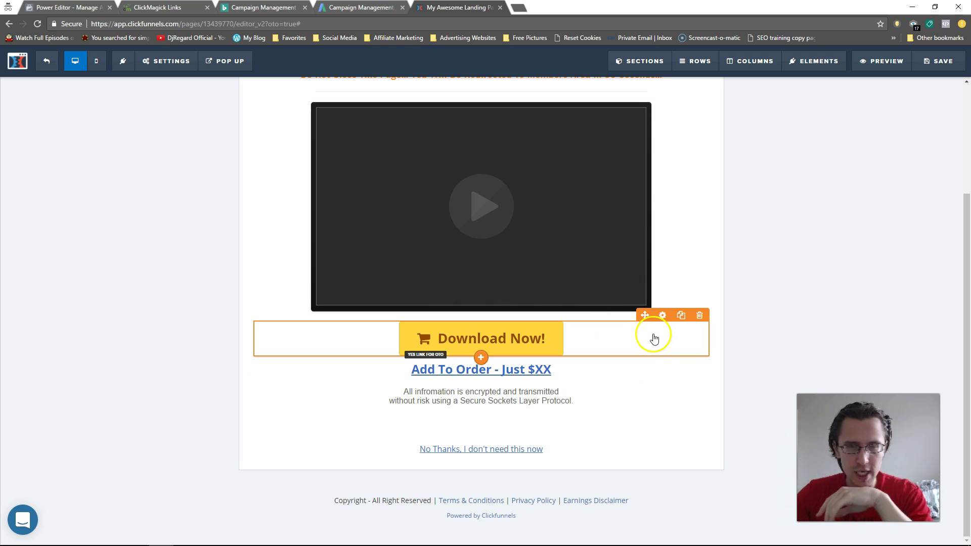
Confirm Download Now buys 1-Click-Upsell Product A and add a new element below it
left_click(662, 315)
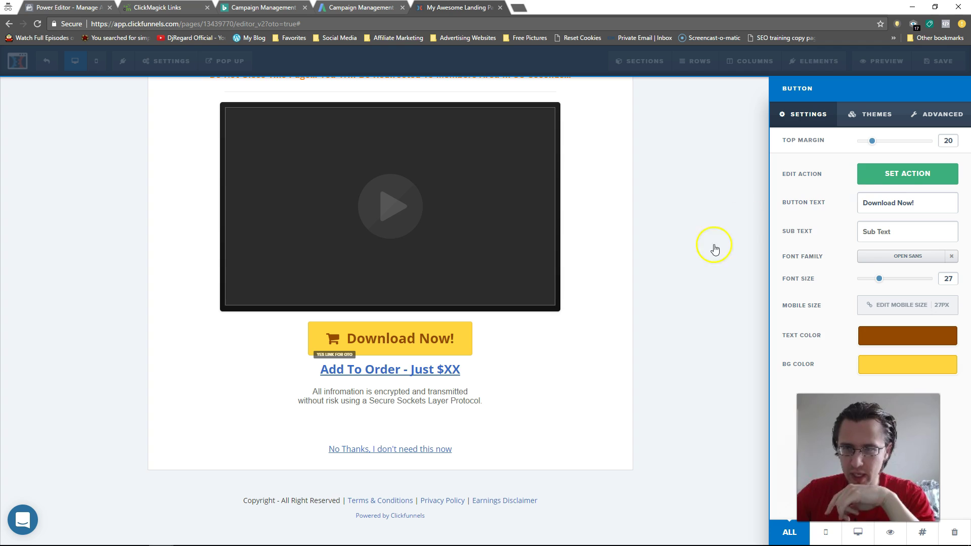
left_click(899, 173)
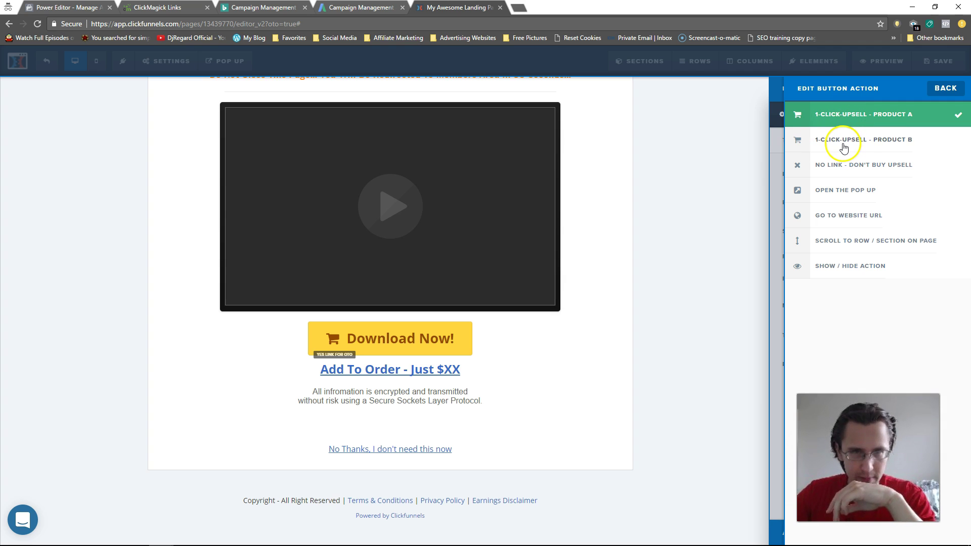
left_click(622, 271)
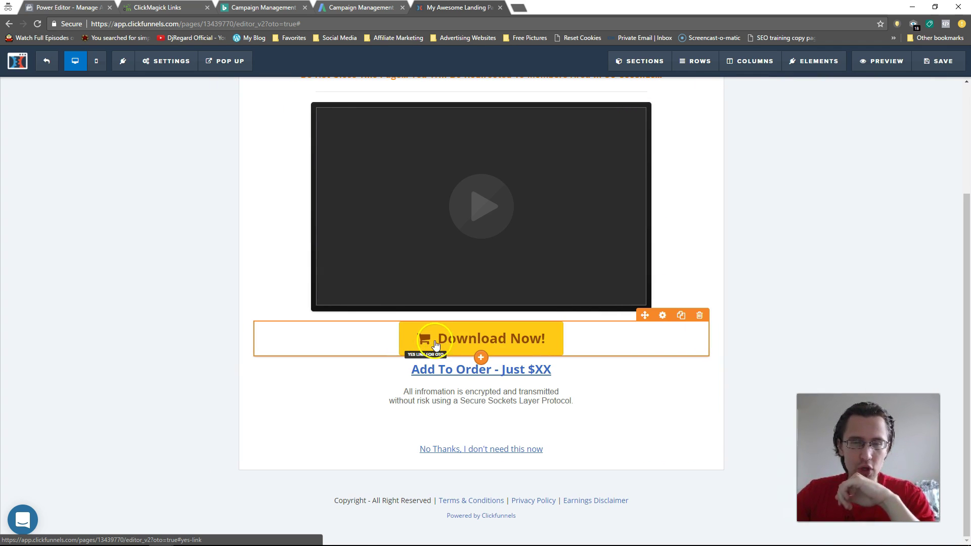
left_click(481, 357)
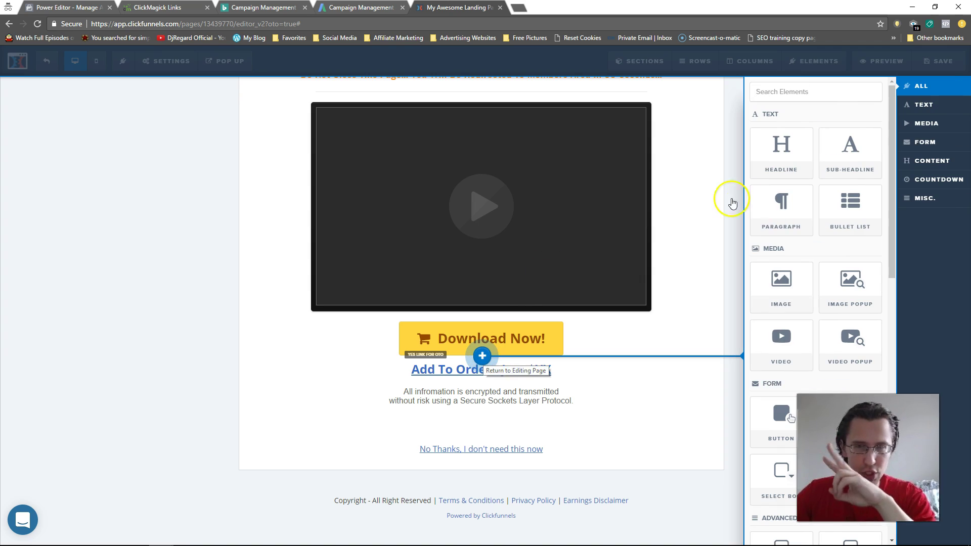
Insert a button below Download Now and set its action to 1-Click-Upsell - Product B
left_click(783, 415)
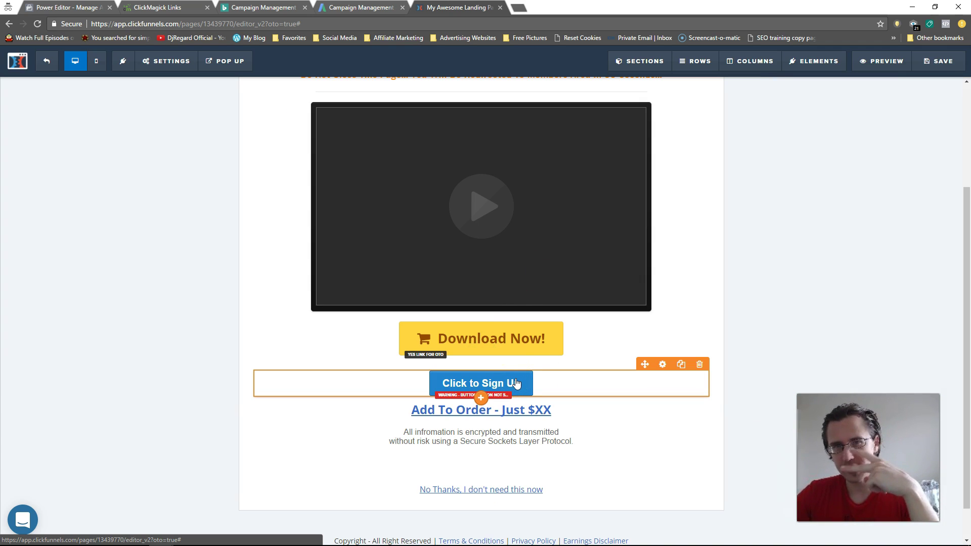
scroll(715, 254, "up", 3)
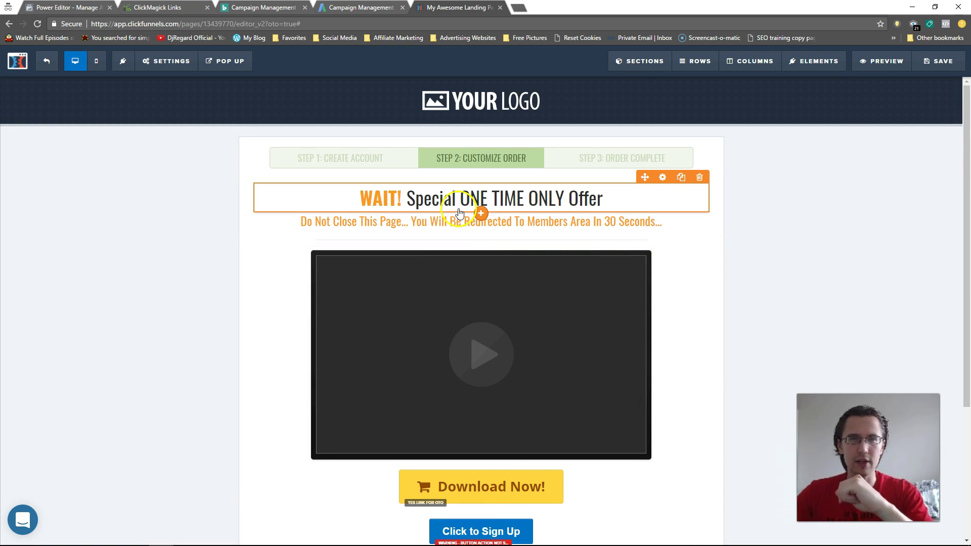
scroll(784, 273, "down", 3)
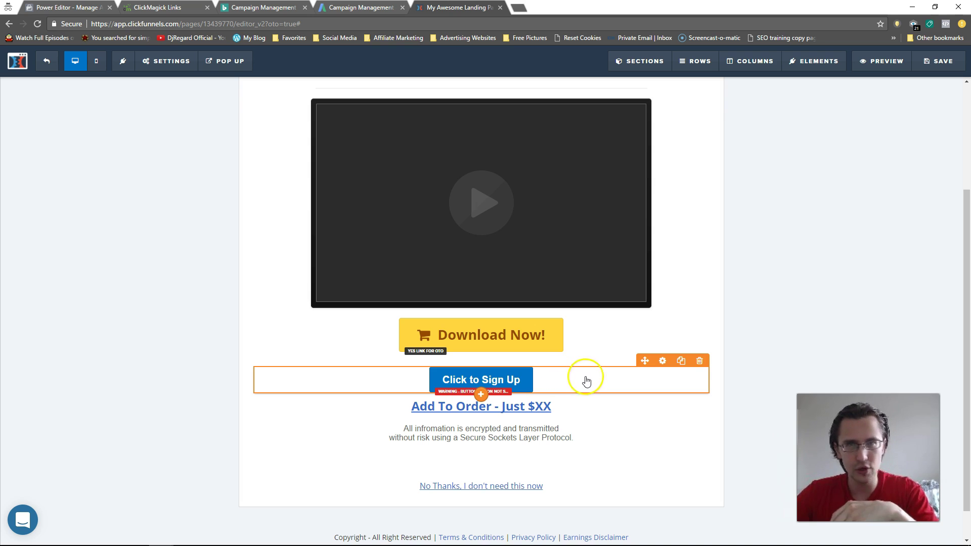
left_click(664, 362)
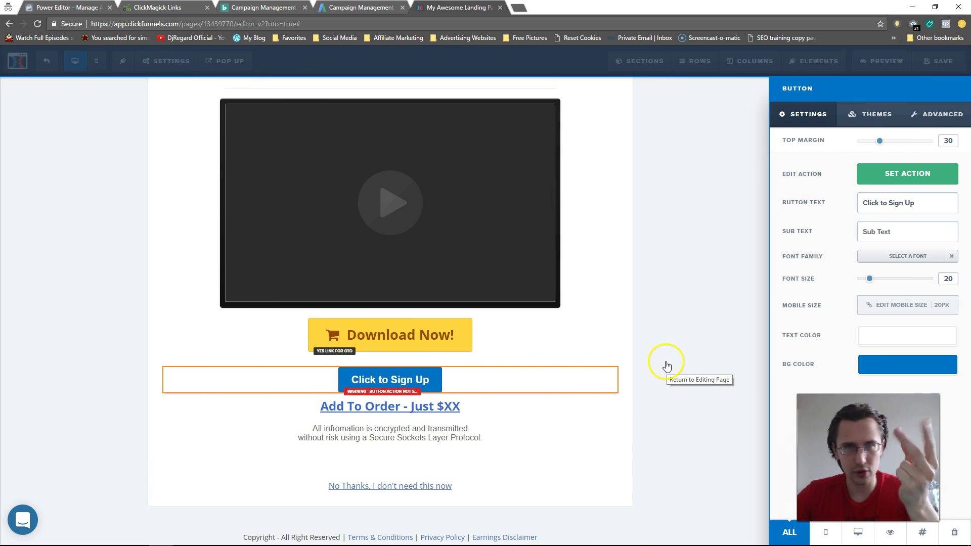
left_click(916, 177)
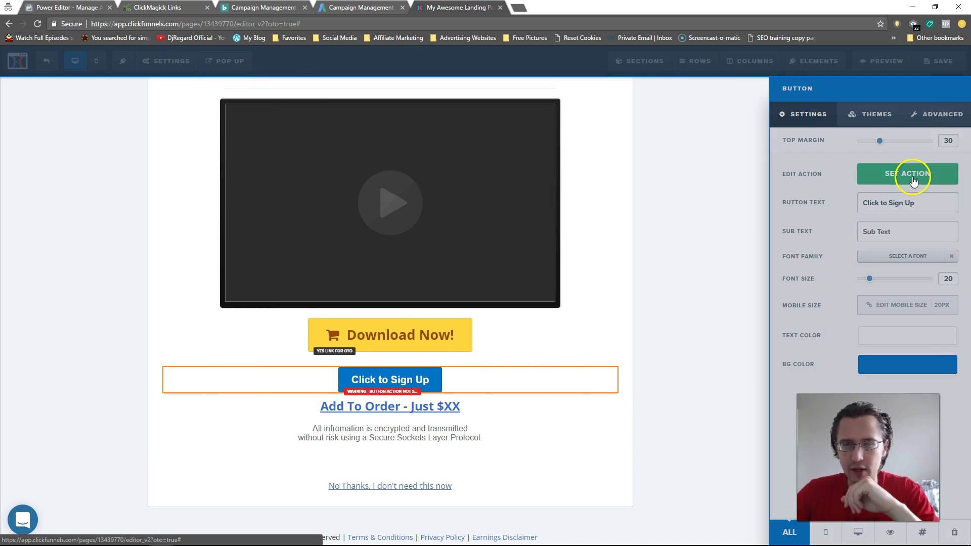
left_click(860, 144)
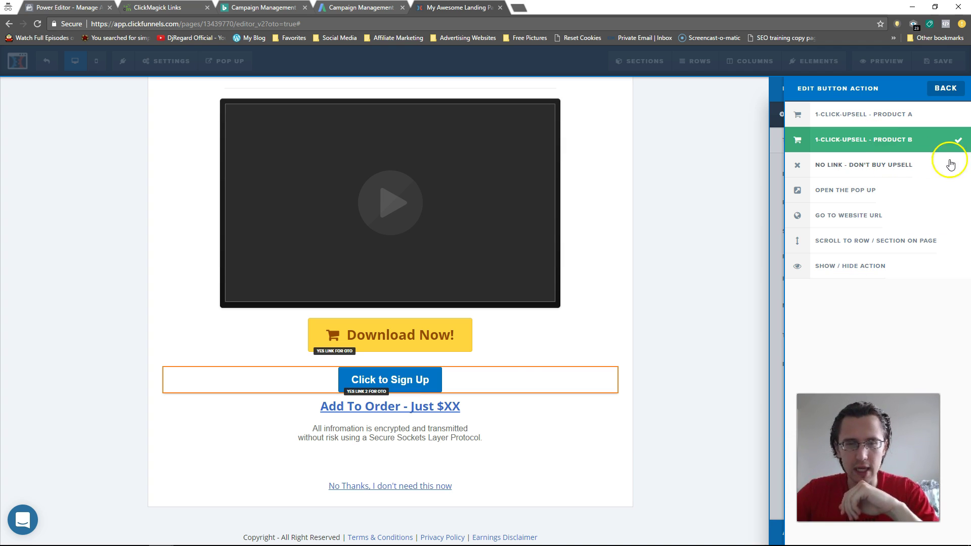
Verify the No Thanks link on DOWNSELL 1 still points to #no-link
left_click(629, 326)
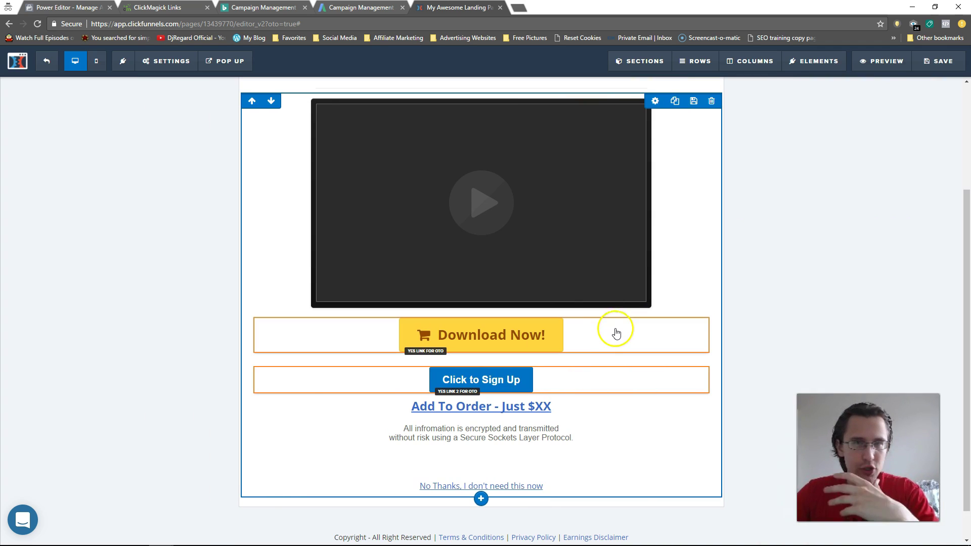
scroll(569, 395, "down", 1)
scroll(521, 394, "up", 1)
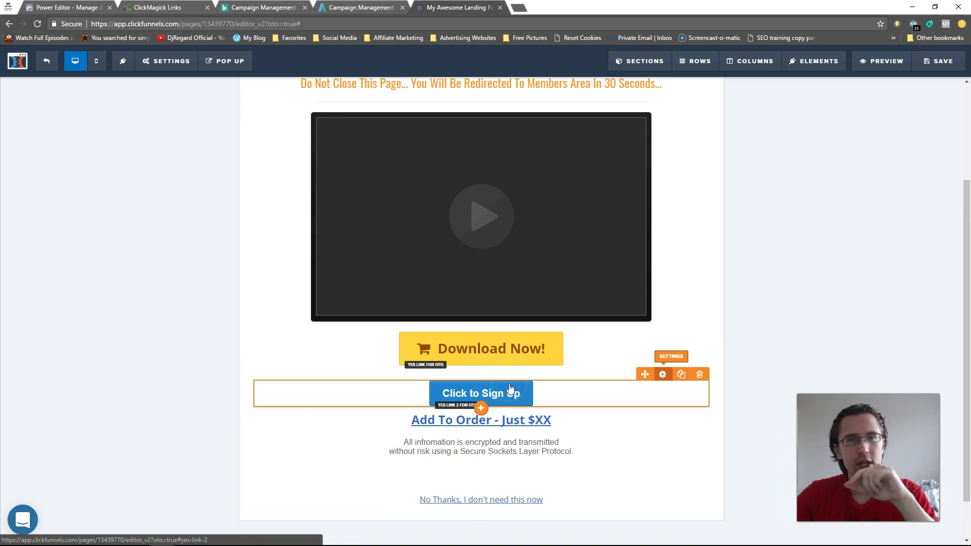
left_click(464, 388)
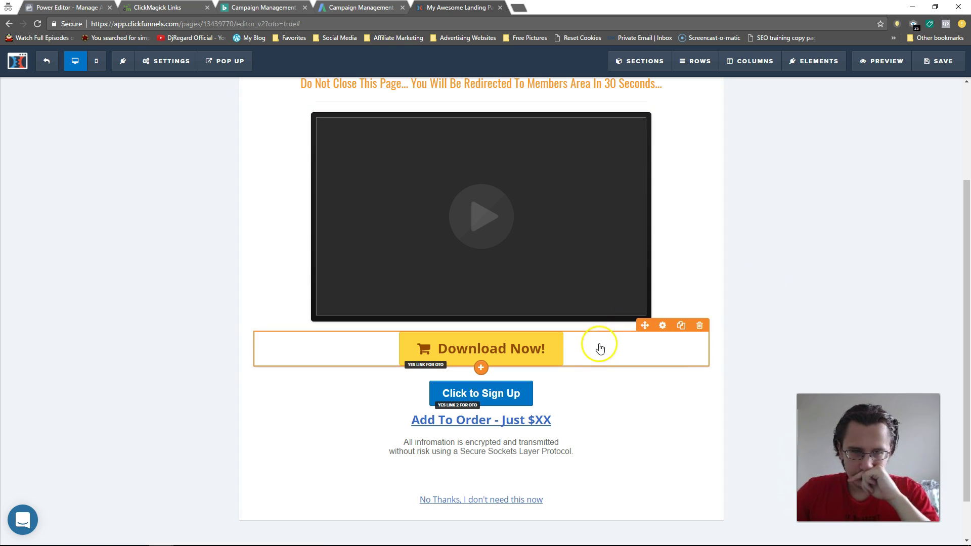
scroll(696, 369, "down", 1)
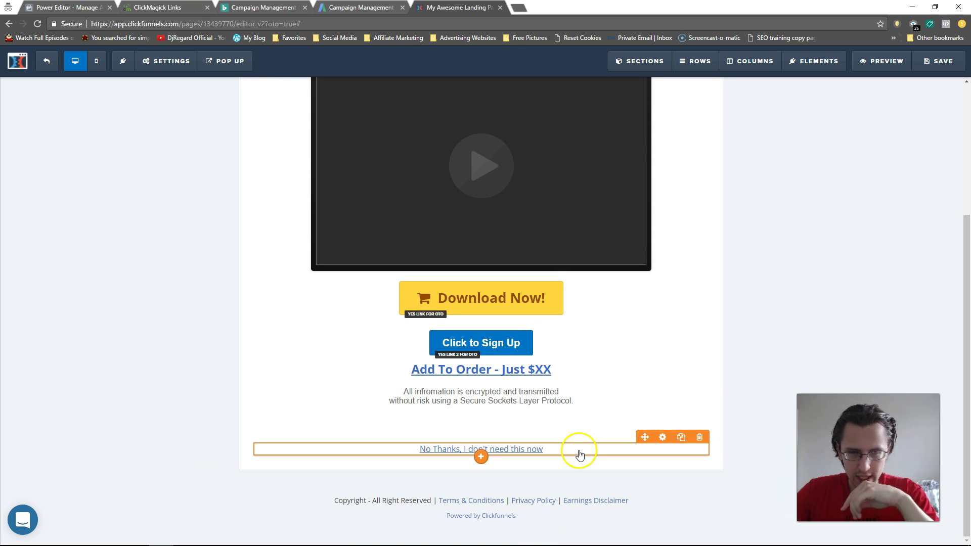
left_click(443, 449)
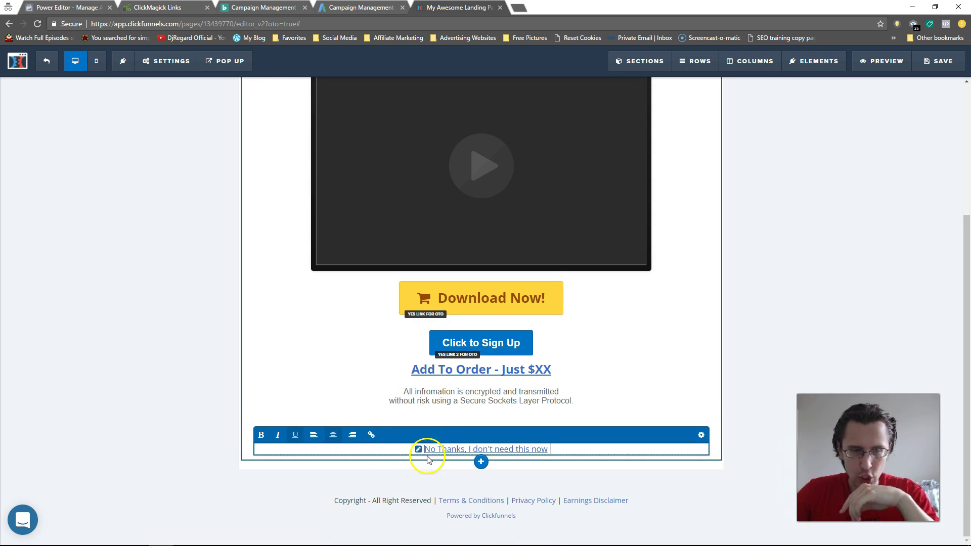
left_click(419, 449)
left_click(191, 361)
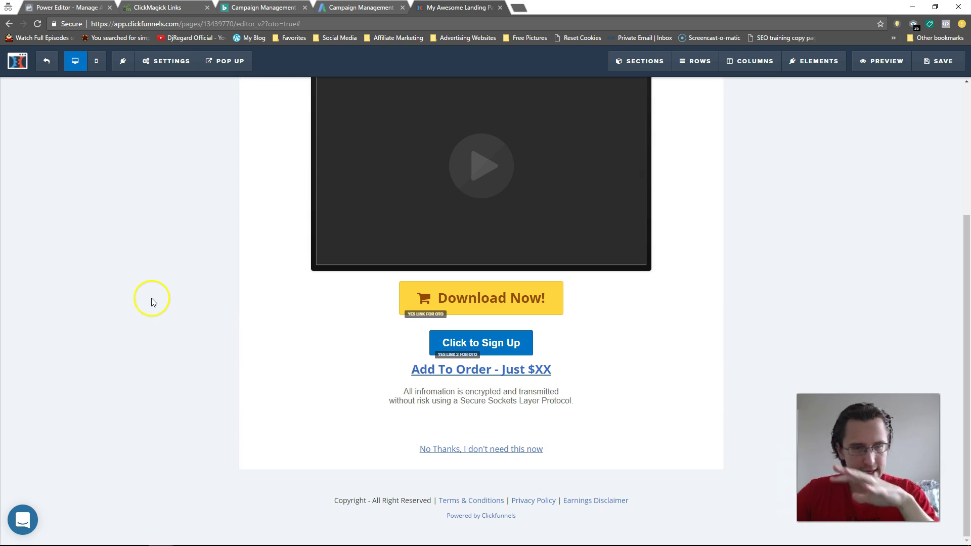
scroll(966, 66, "up", 10)
Save the downsell page, dismiss the SEO warning, and exit to the funnel
left_click(941, 61)
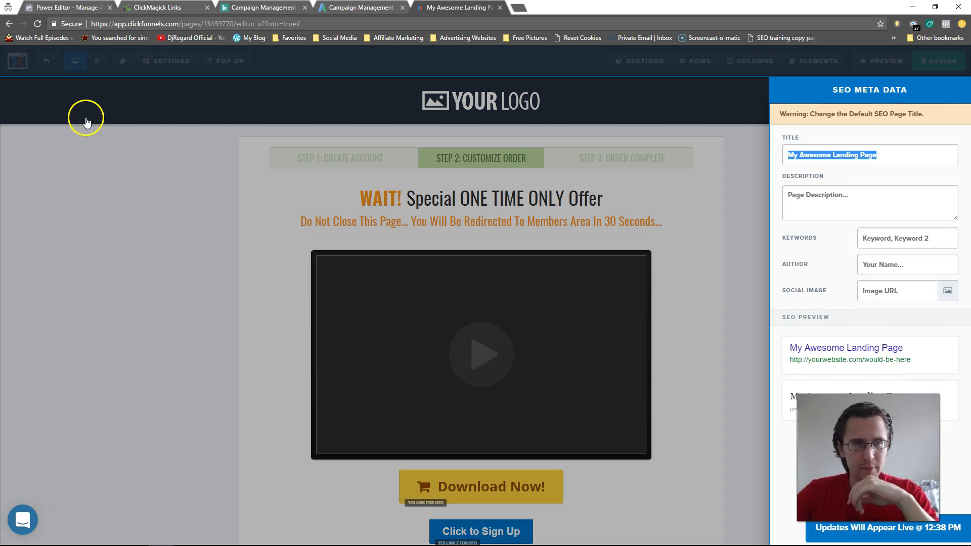
left_click(379, 199)
left_click(45, 63)
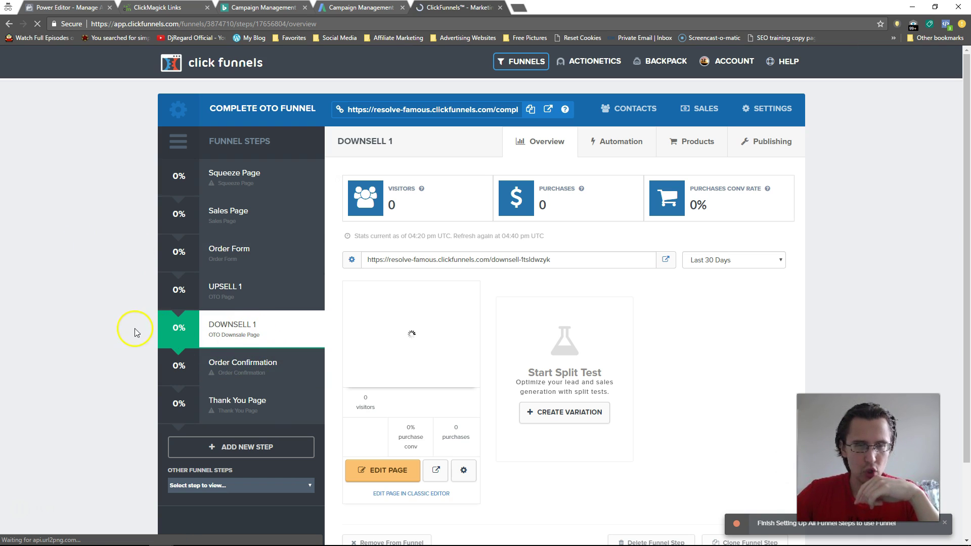
Add a new funnel step named UPSELL 2
left_click(103, 316)
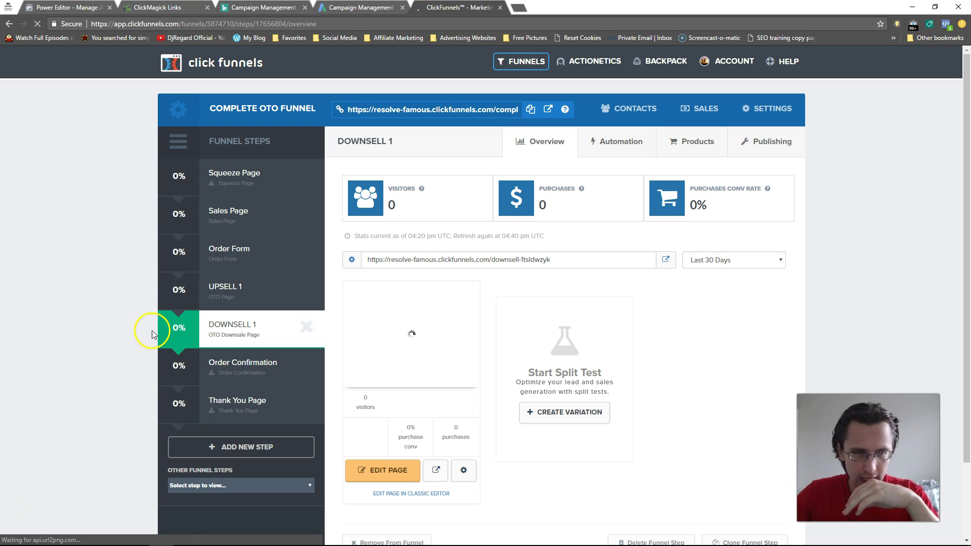
left_click(241, 454)
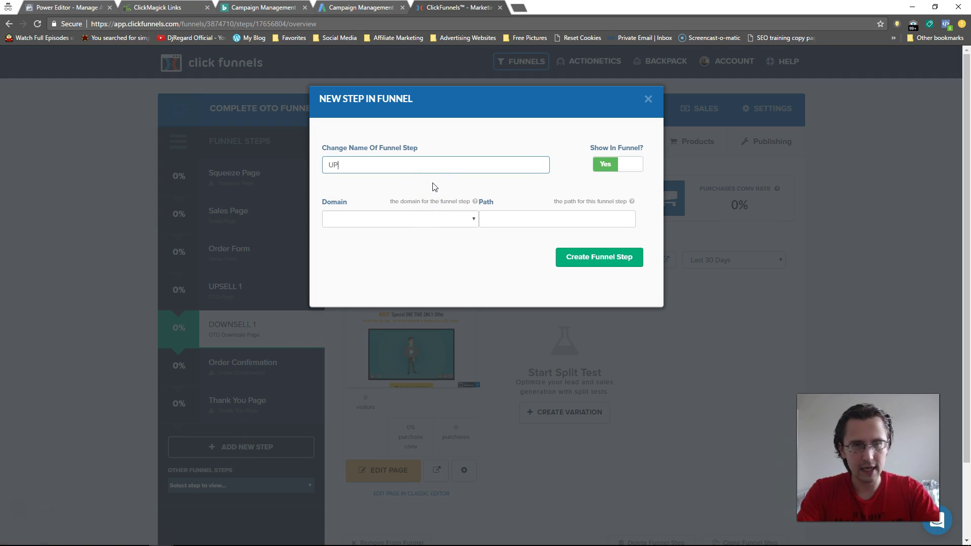
left_click(577, 255)
left_click_drag(385, 161, 303, 161)
left_click(586, 257)
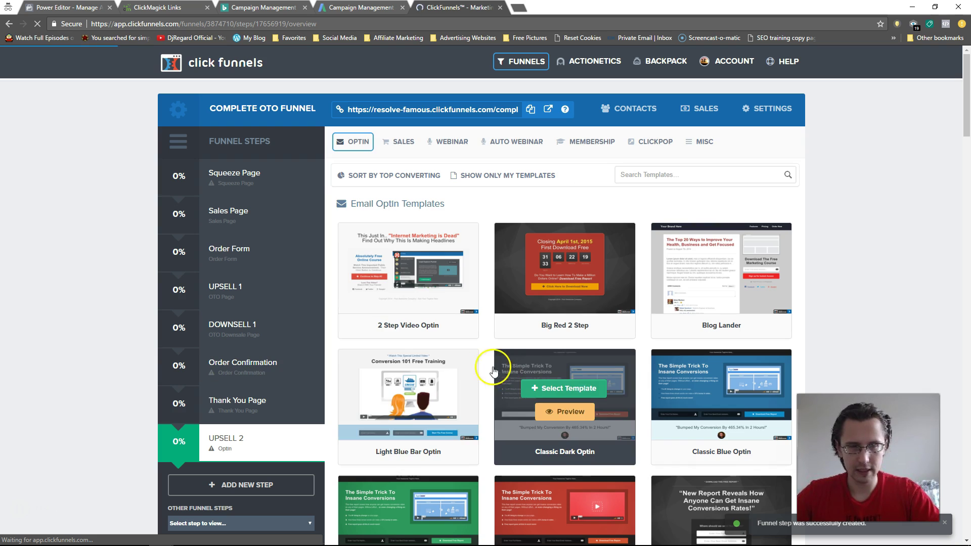
Build the UPSELL 2 page from the One Click Upsell OTO Video template and view its products
mouse_move(399, 144)
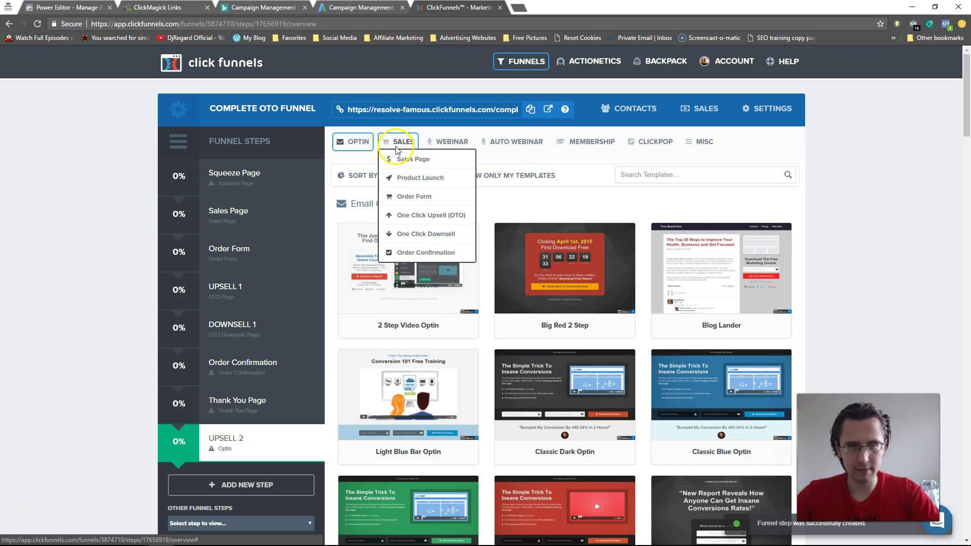
left_click(418, 217)
left_click(411, 257)
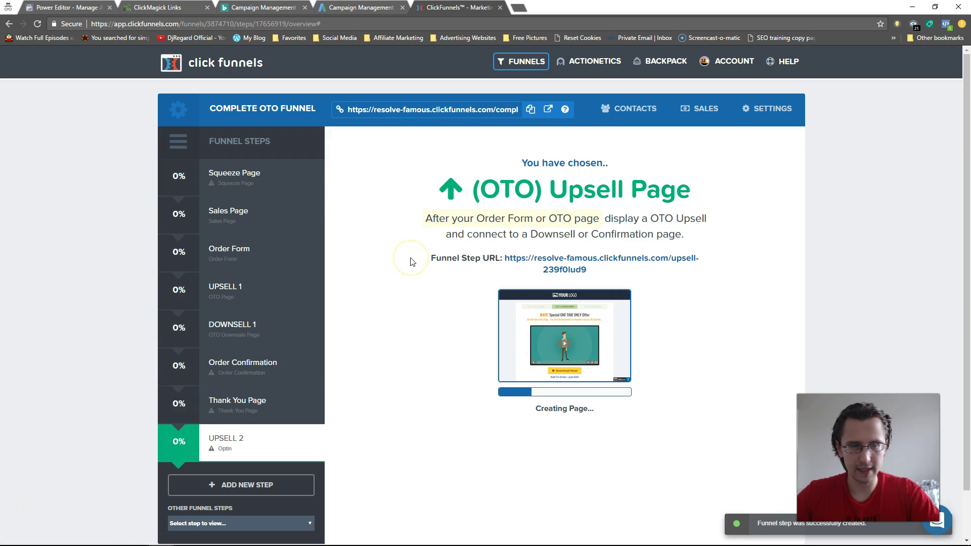
left_click(417, 258)
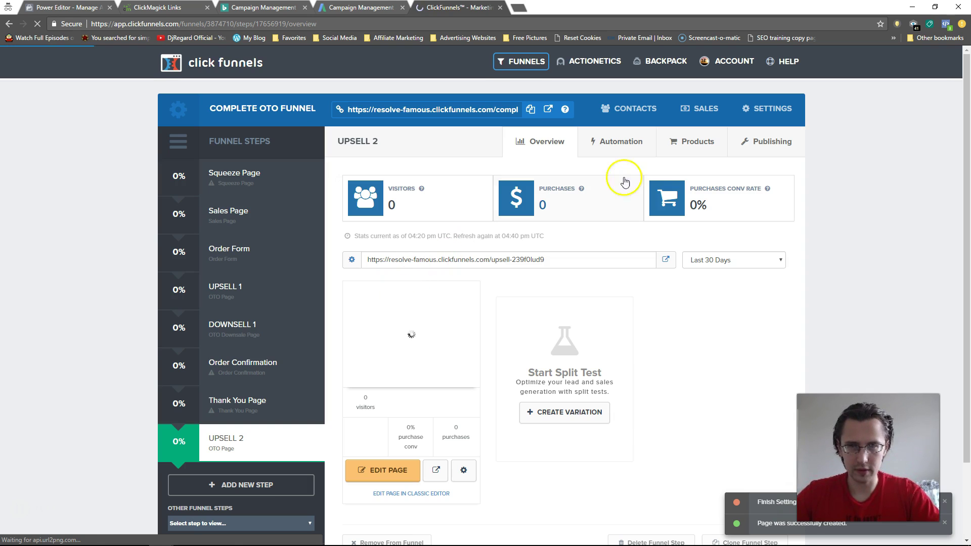
left_click(693, 152)
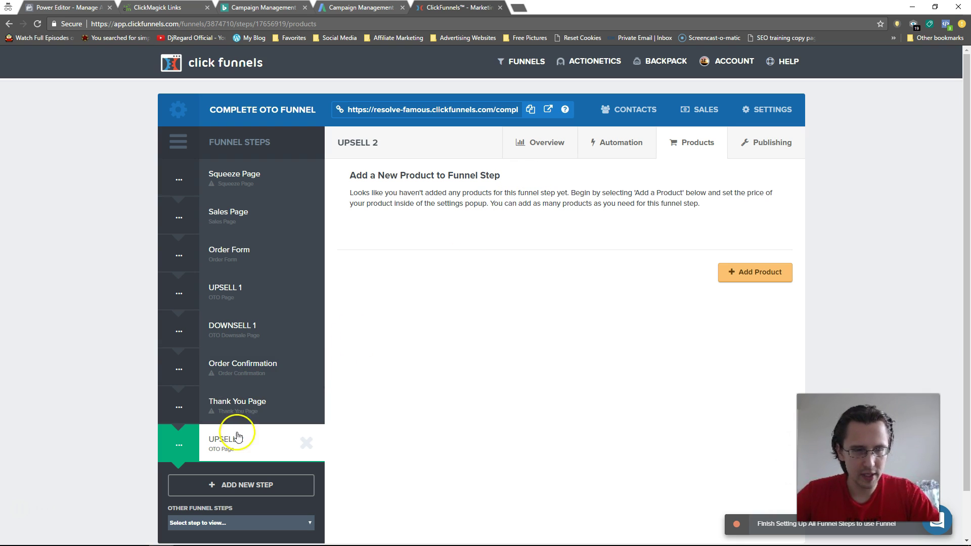
Move UPSELL 2 up to follow UPSELL 1 and confirm the reorder
left_click_drag(242, 445, 249, 326)
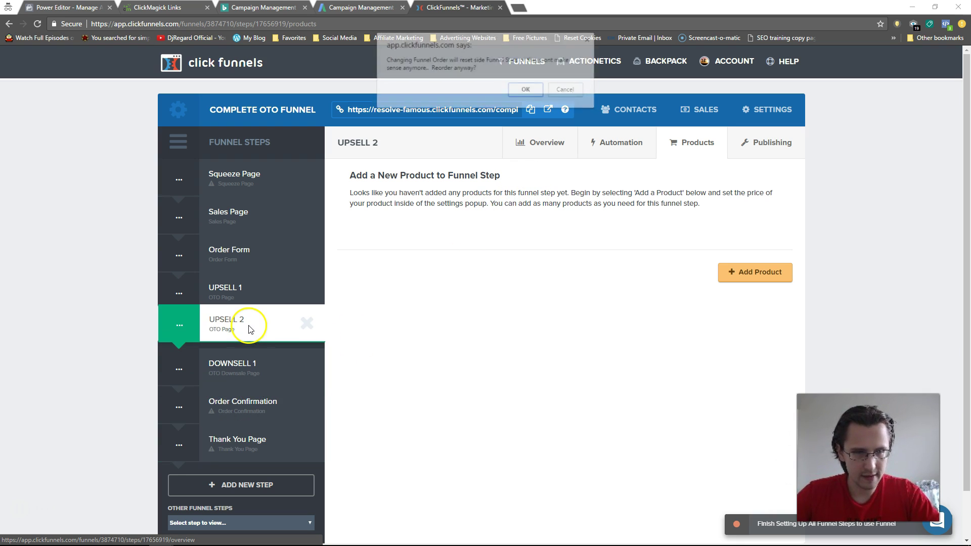
left_click(532, 91)
scroll(263, 394, "down", 1)
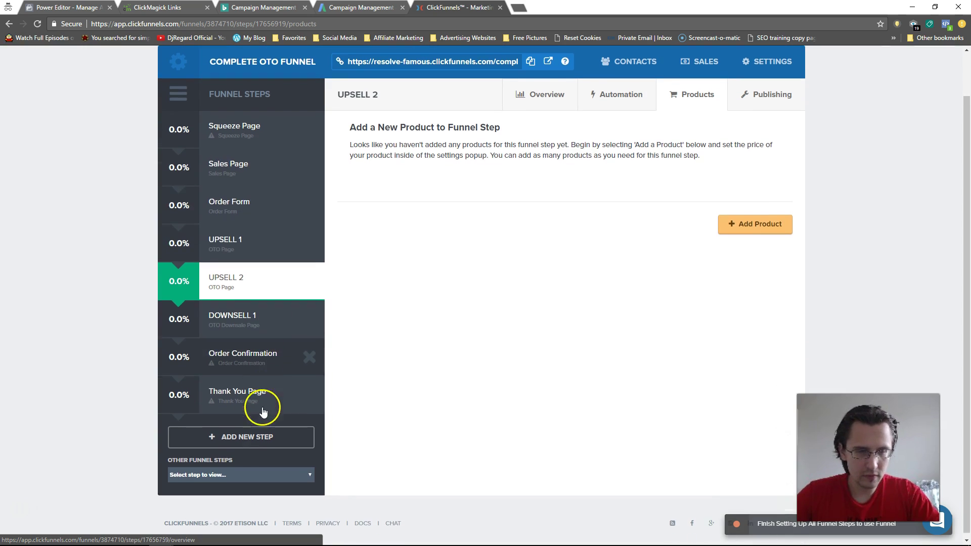
Create a DOWNSELL 2 step and move it above Order Confirmation
left_click(244, 433)
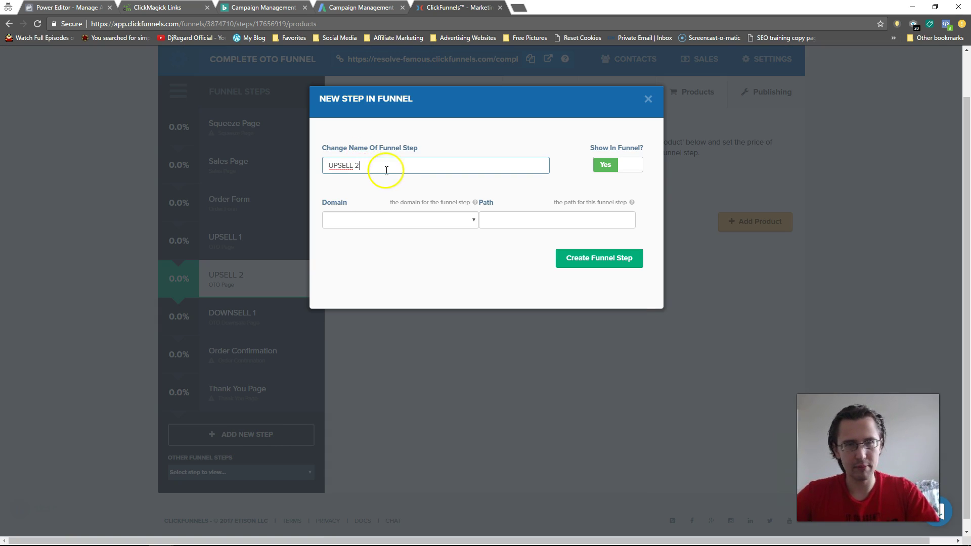
left_click_drag(363, 165, 334, 163)
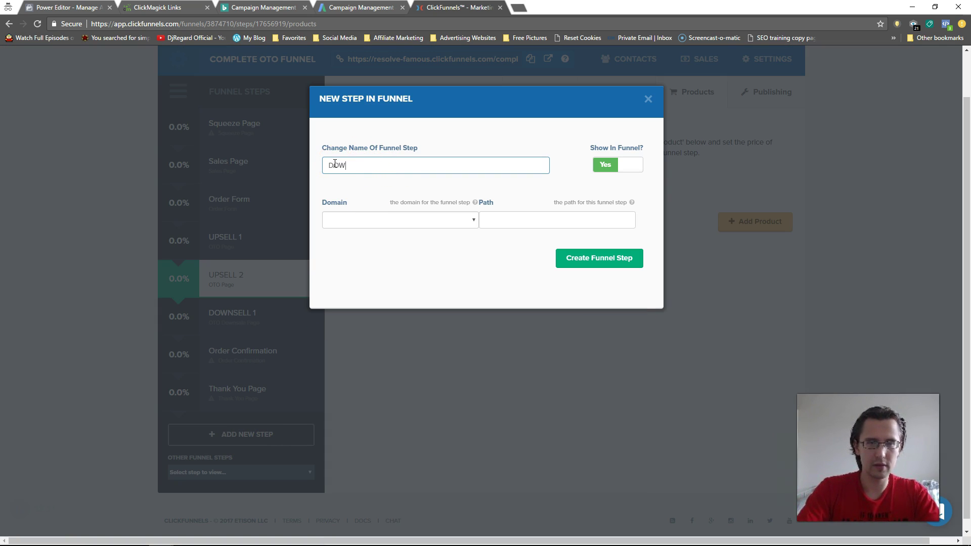
type("DOWNSELL 2")
left_click(591, 261)
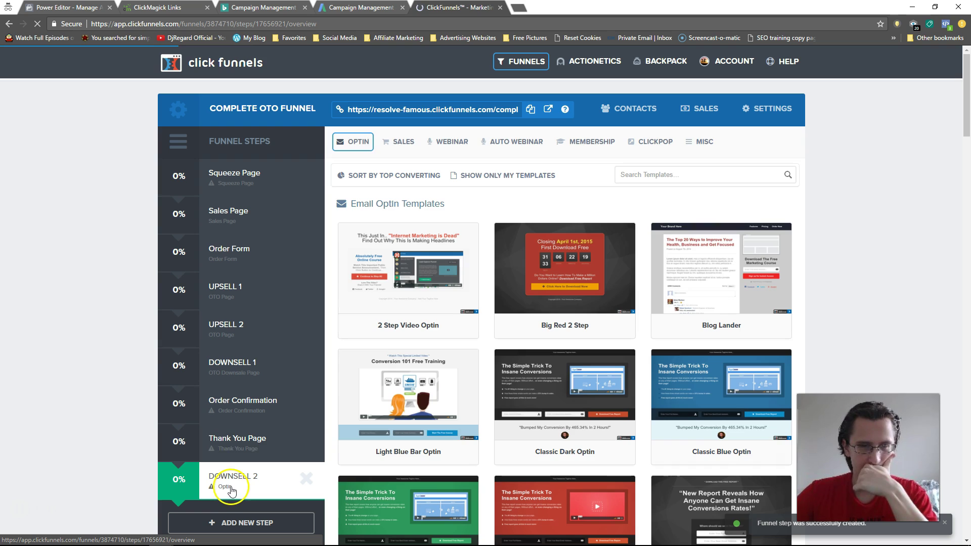
left_click_drag(231, 490, 250, 403)
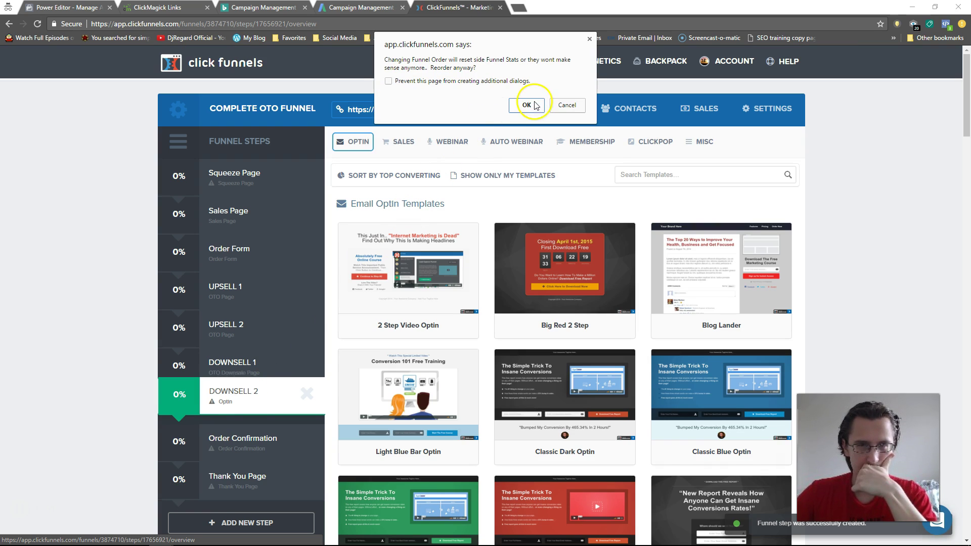
left_click(526, 105)
Choose the One Click Downsell OTO Video template for the DOWNSELL 2 page
mouse_move(398, 145)
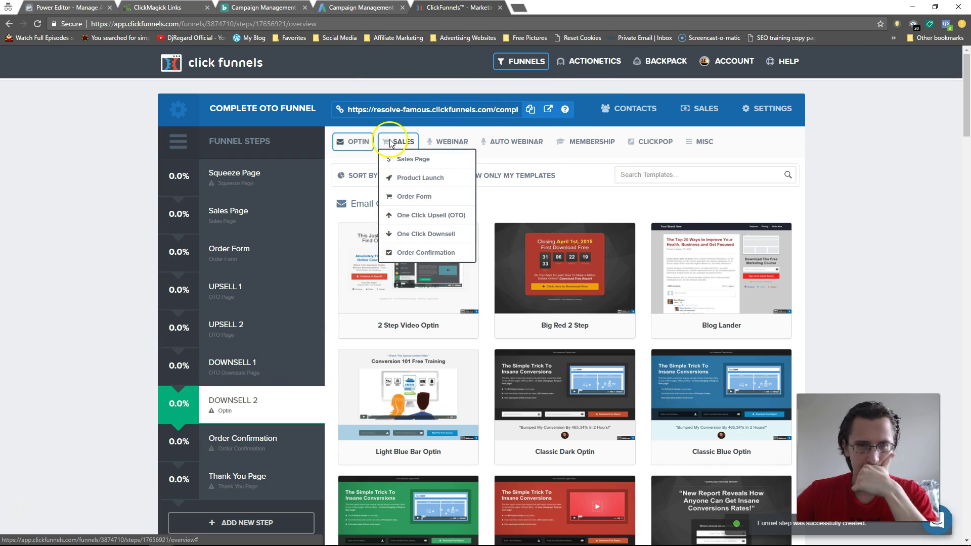
left_click(419, 236)
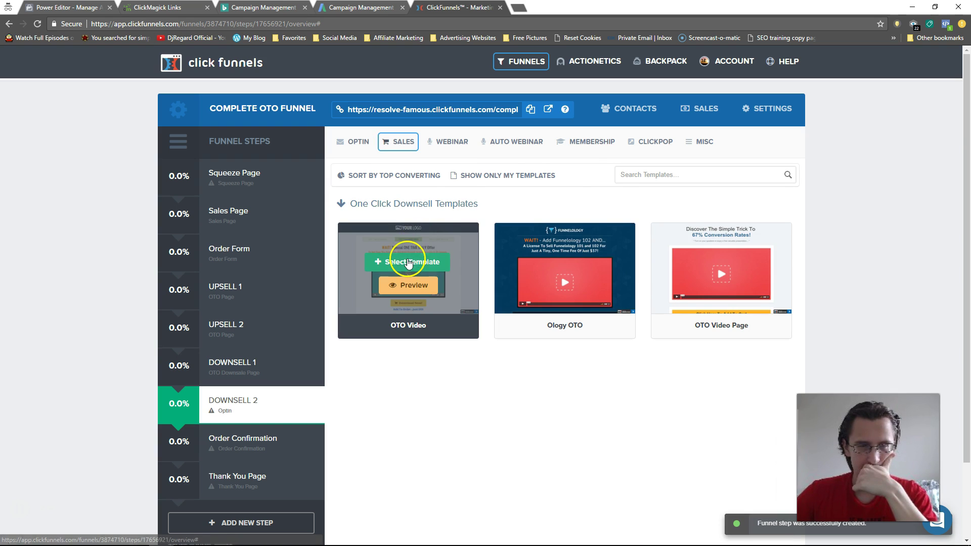
left_click(409, 256)
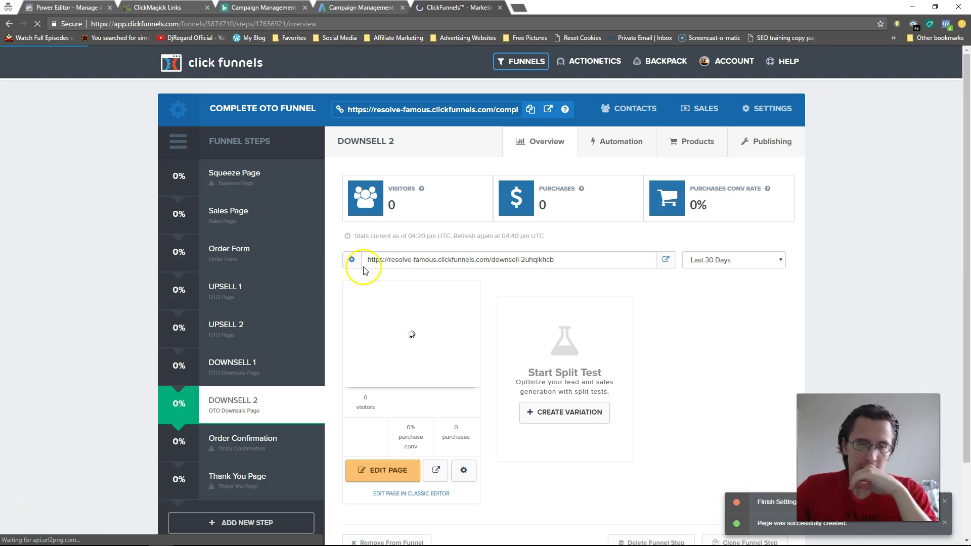
Wait for the DOWNSELL 2 OTO Video page to be created and its overview to load
left_click(197, 364)
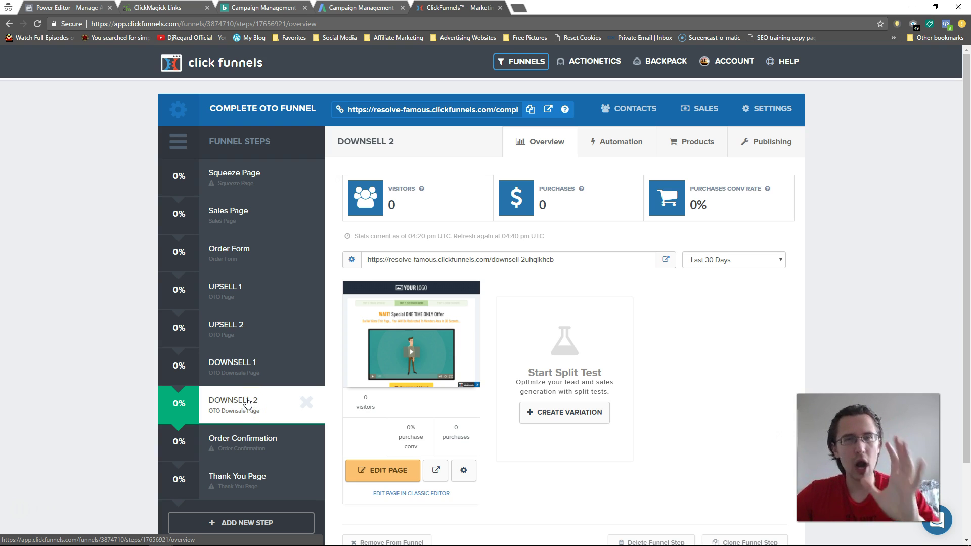
Move DOWNSELL 1 above UPSELL 2 and confirm, giving UPSELL 1, DOWNSELL 1, UPSELL 2, DOWNSELL 2 order
left_click_drag(249, 376, 244, 332)
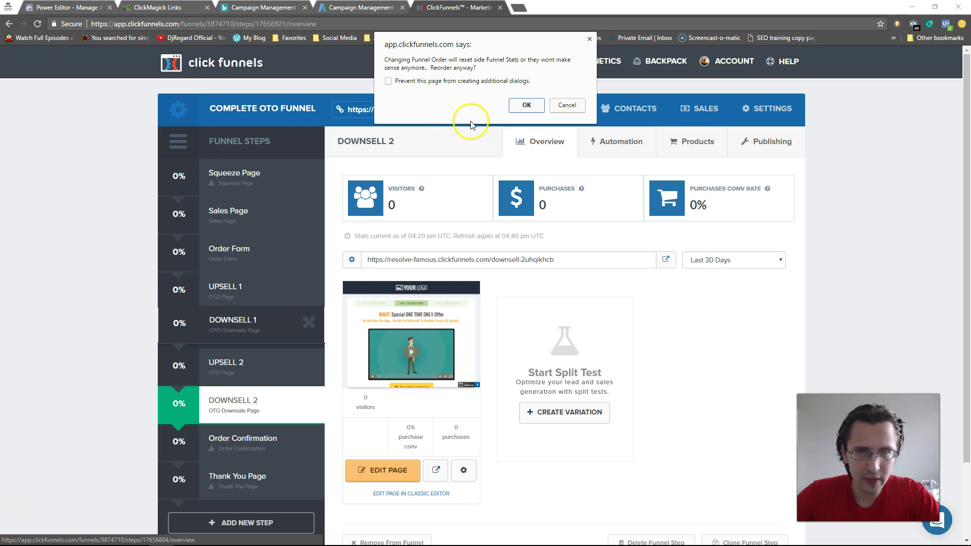
left_click(526, 105)
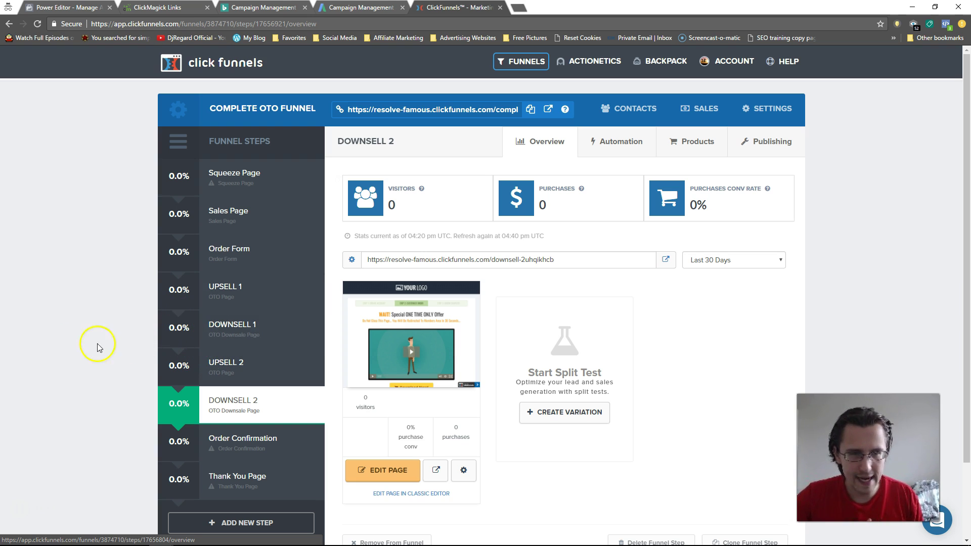
scroll(144, 358, "down", 3)
scroll(148, 357, "up", 3)
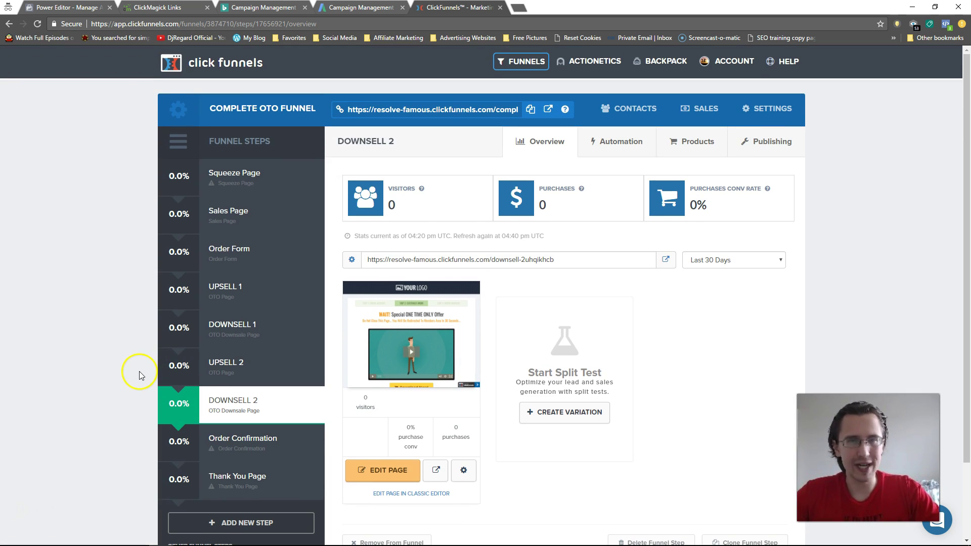
scroll(138, 372, "down", 2)
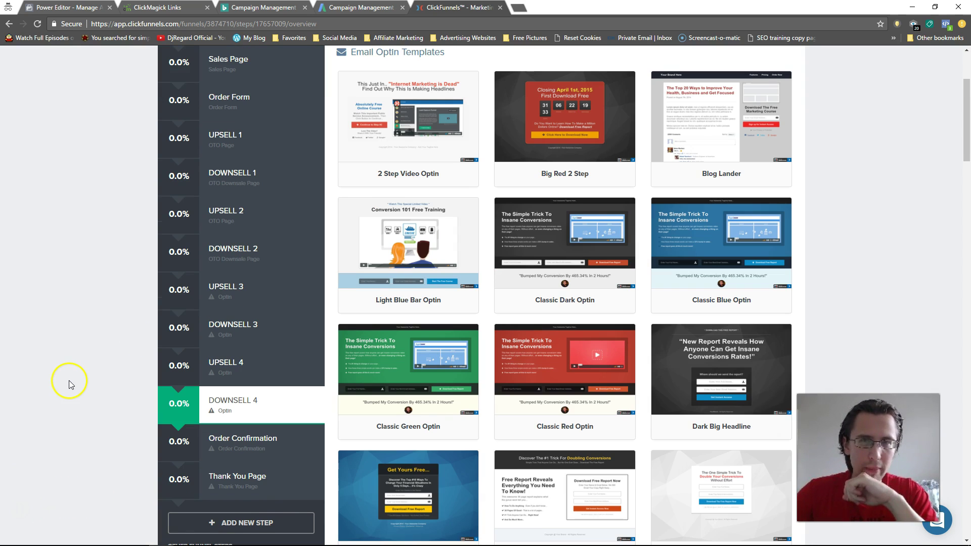
Scroll the funnel's step list up and down to locate the Order Confirmation step
scroll(69, 380, "up", 2)
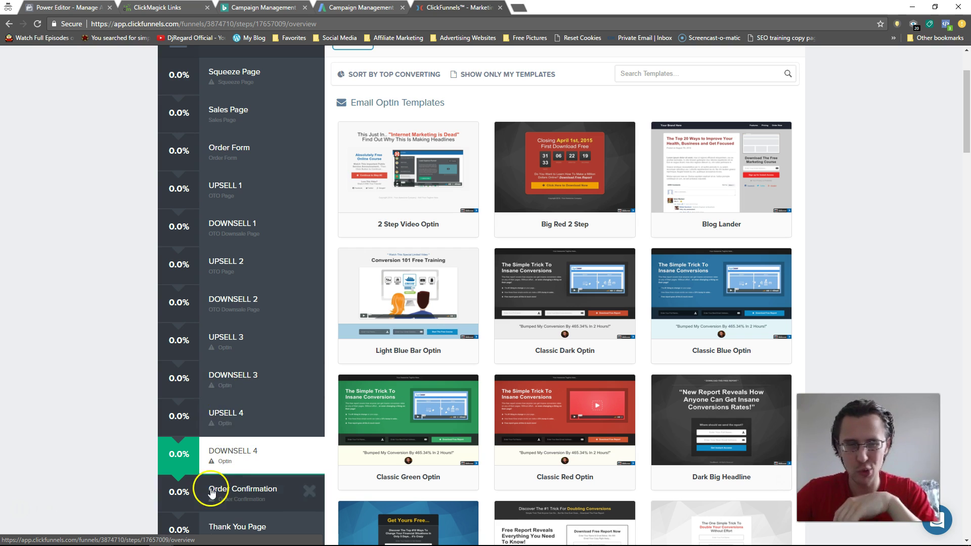
scroll(87, 366, "up", 1)
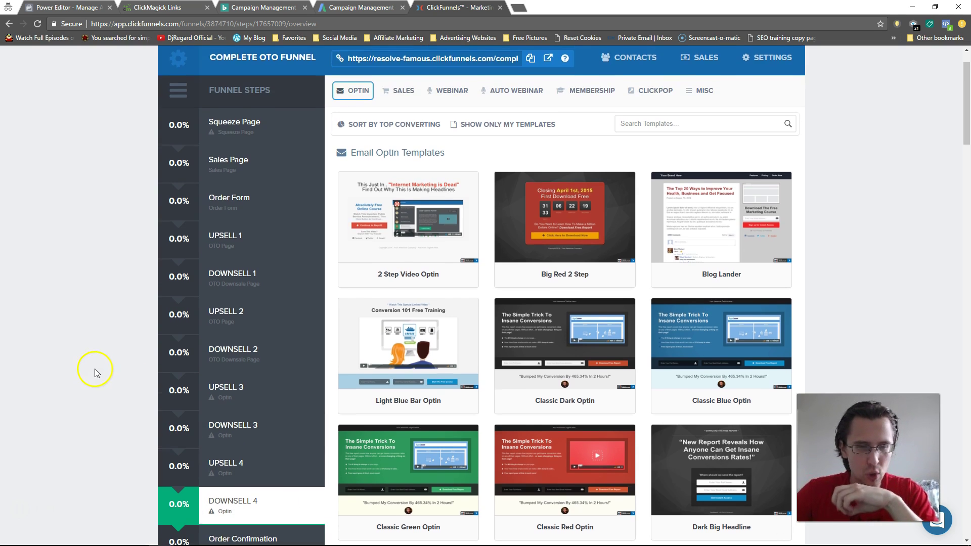
scroll(95, 369, "down", 3)
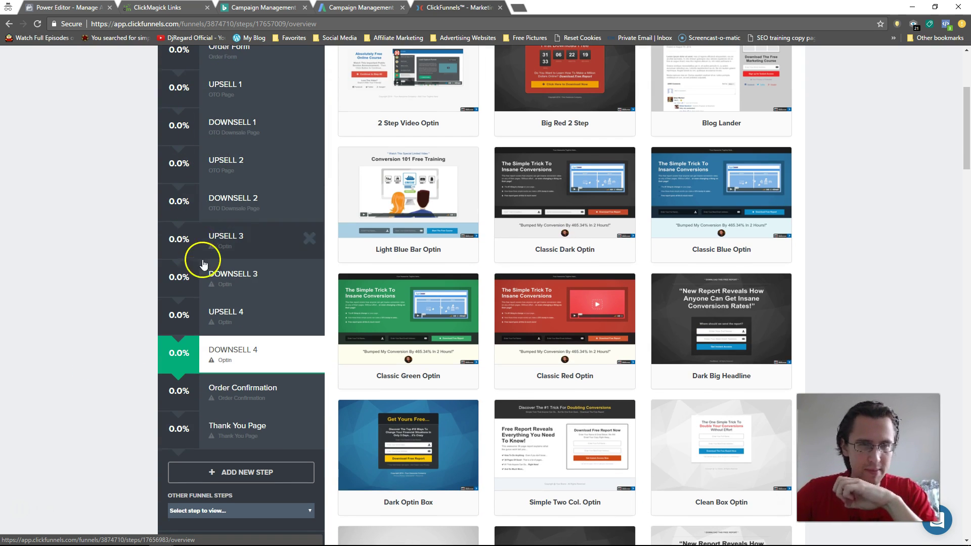
scroll(68, 324, "up", 2)
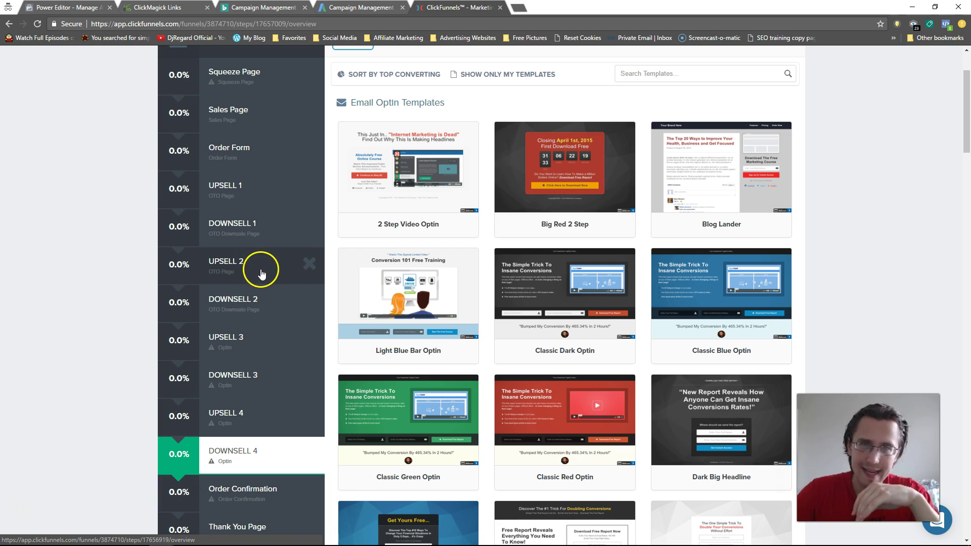
left_click(246, 273)
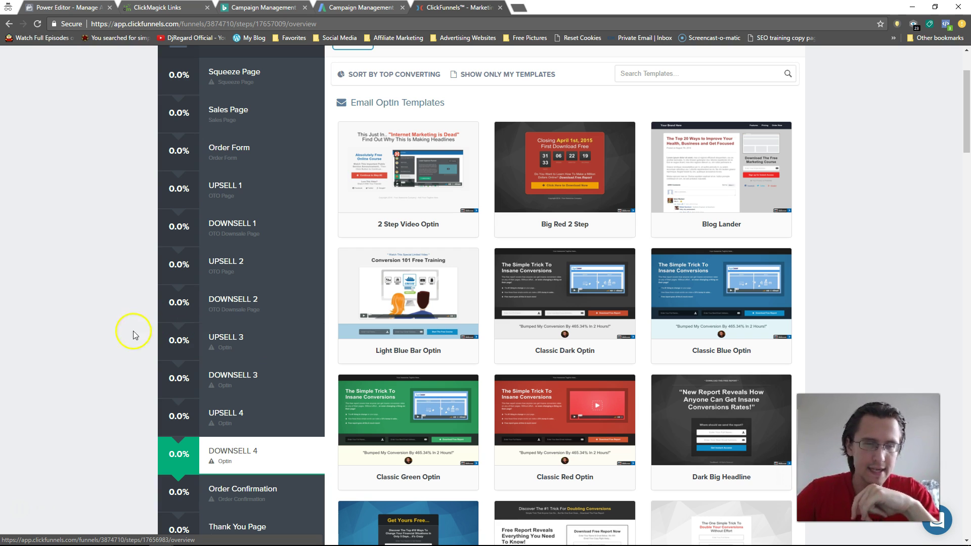
scroll(249, 405, "down", 1)
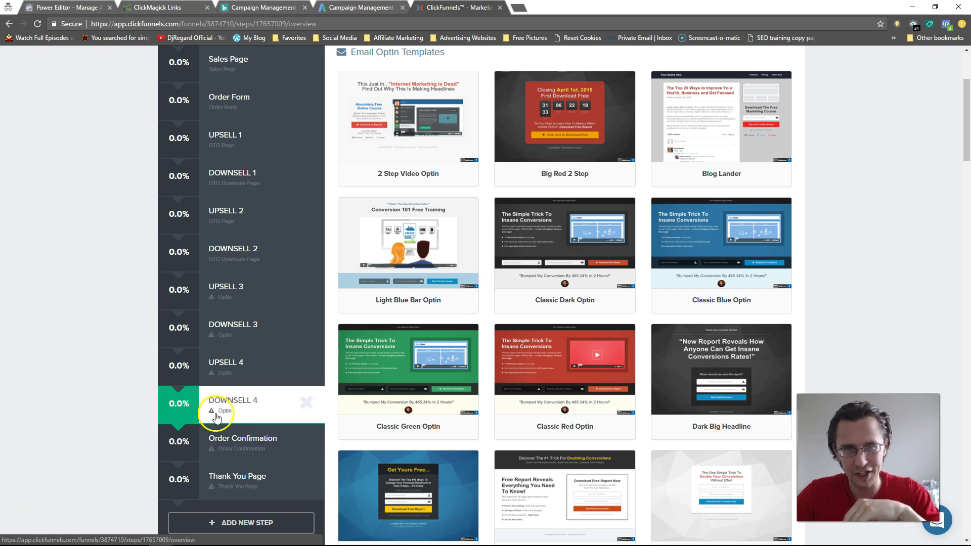
scroll(48, 380, "up", 2)
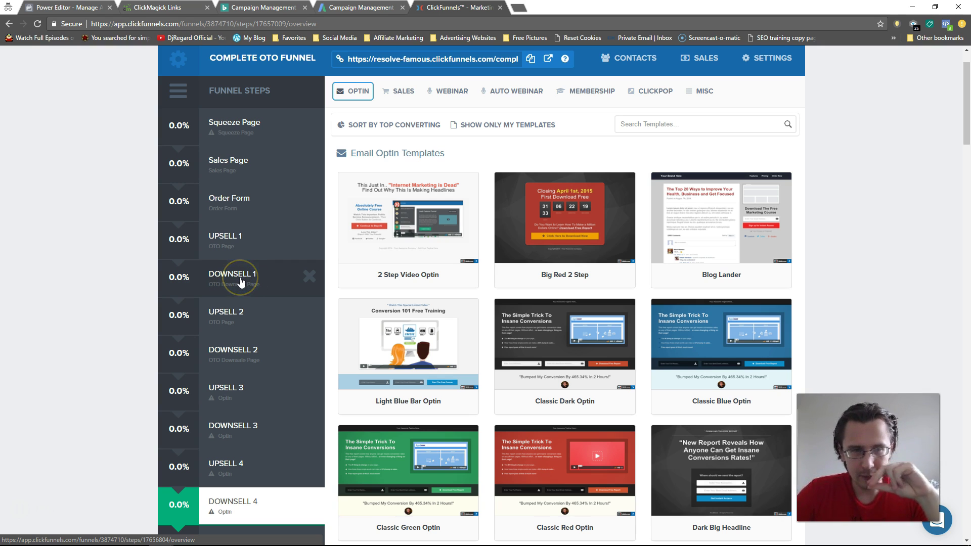
scroll(101, 354, "down", 3)
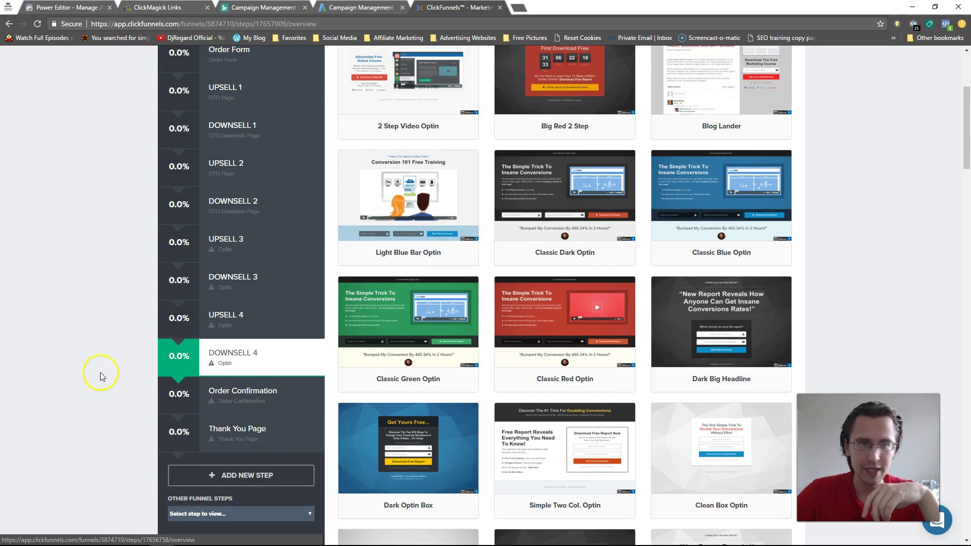
scroll(100, 372, "up", 3)
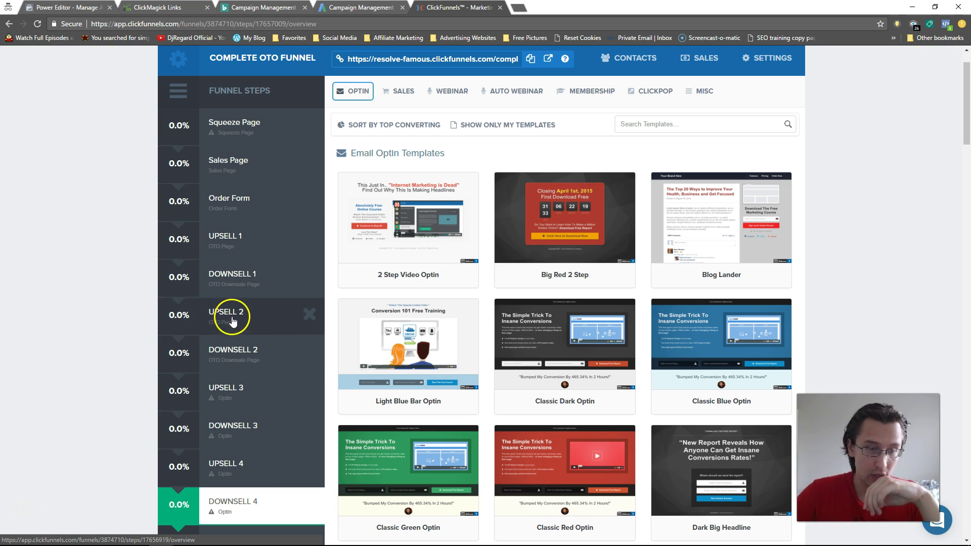
scroll(226, 397, "down", 2)
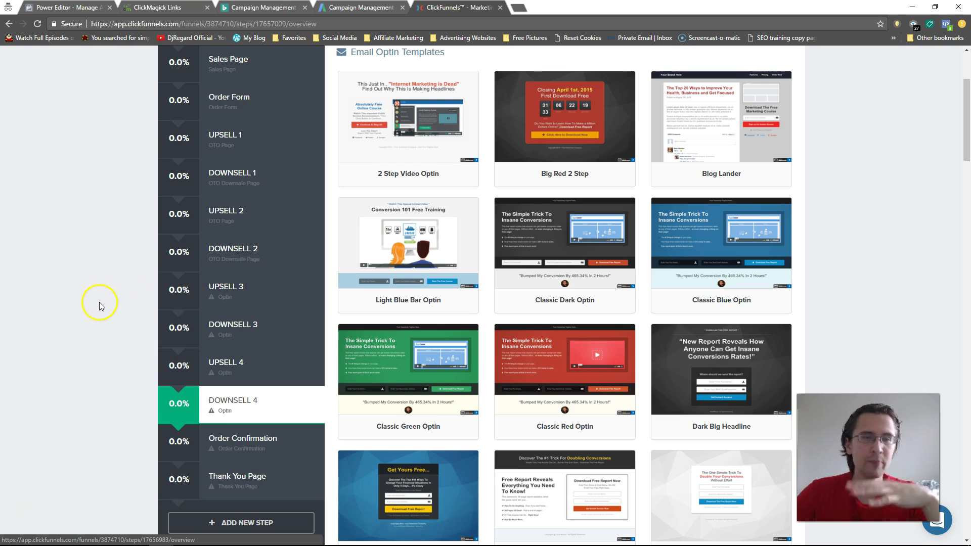
scroll(101, 305, "up", 3)
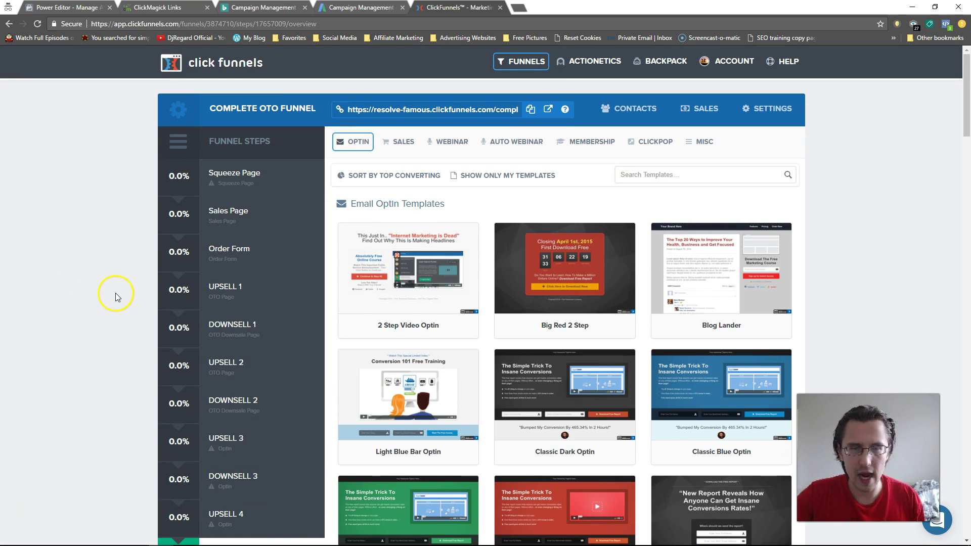
scroll(114, 293, "down", 1)
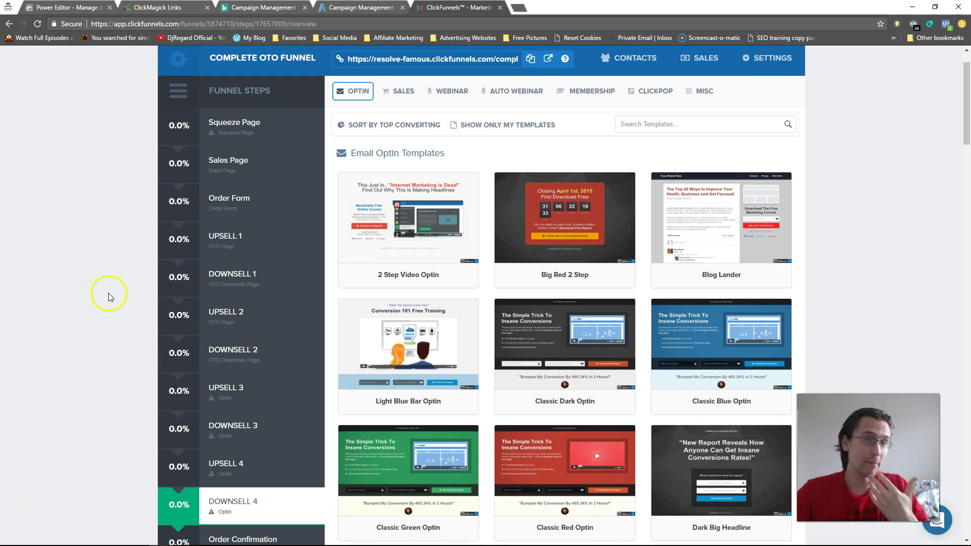